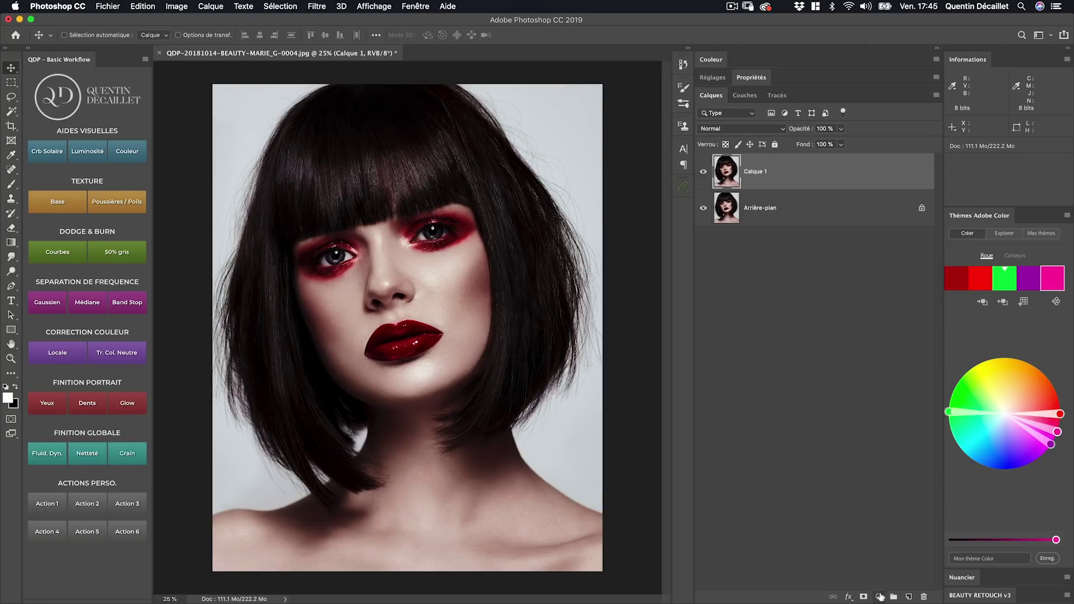
# Add a white solid-colour fill layer above Calque 1, set its blend mode to Couleur and name it NB.
pyautogui.click(881, 597)
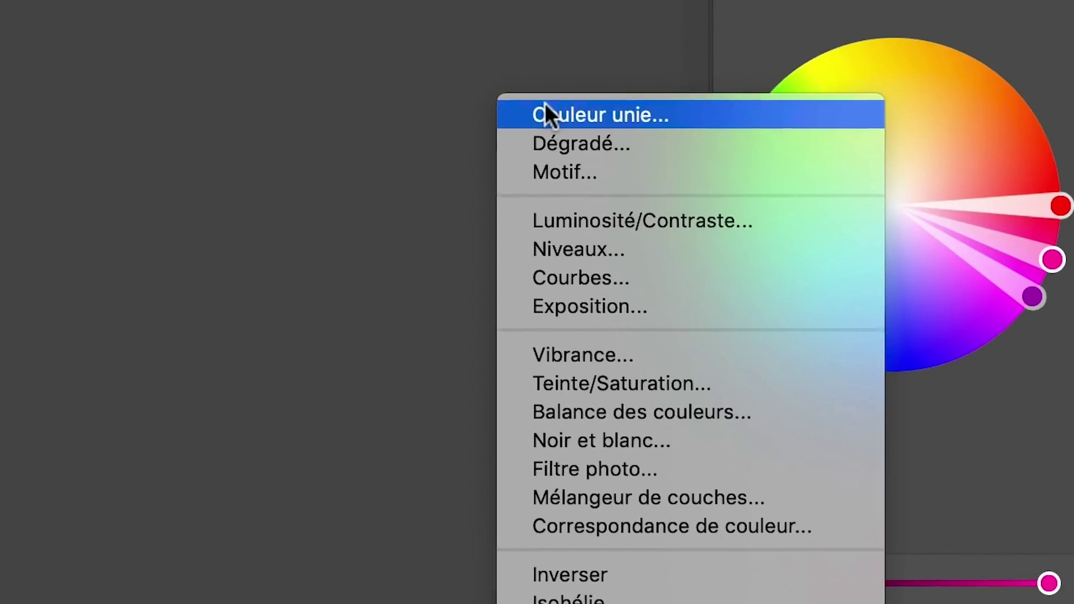
pyautogui.click(897, 383)
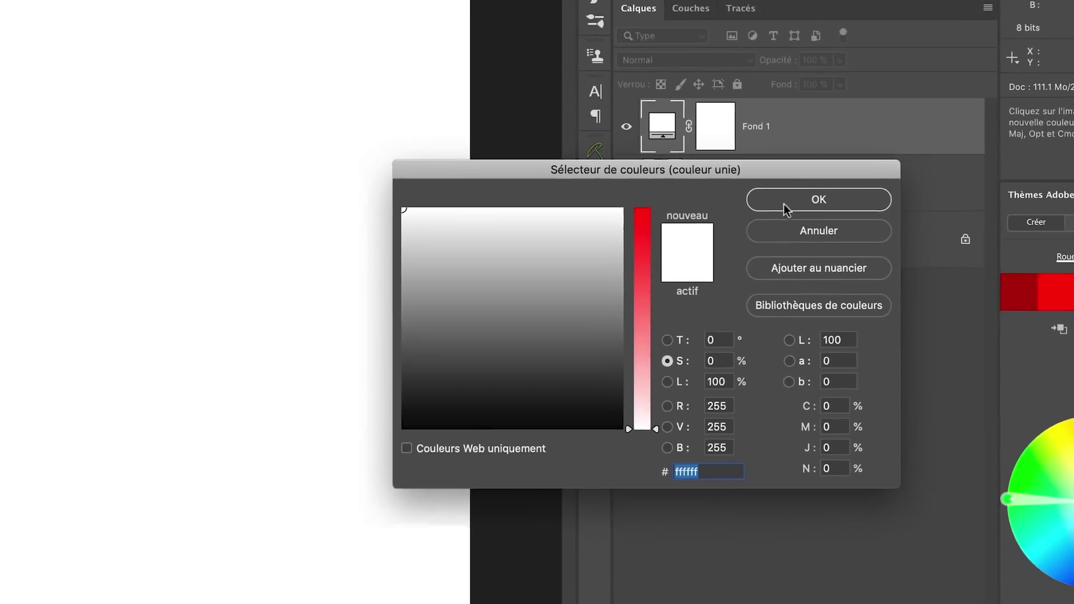
pyautogui.click(784, 204)
pyautogui.click(687, 60)
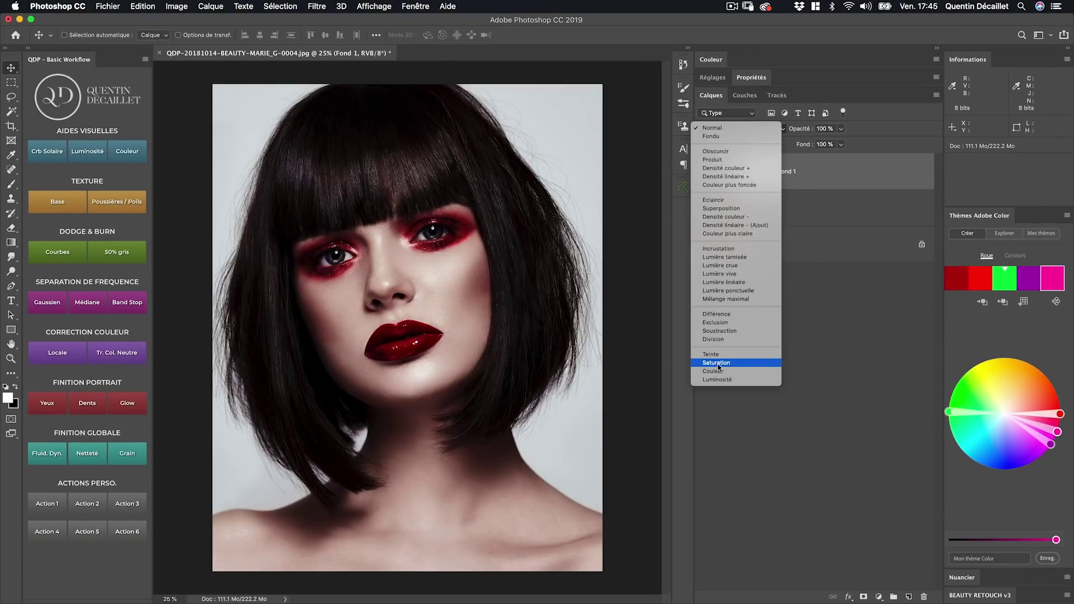
pyautogui.click(719, 372)
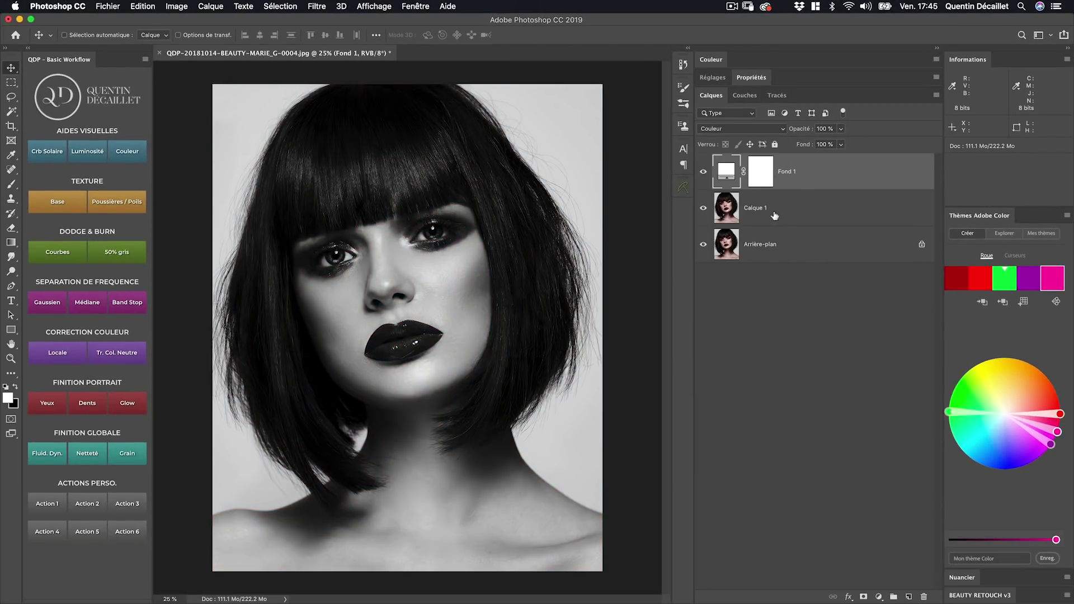
pyautogui.press('Return')
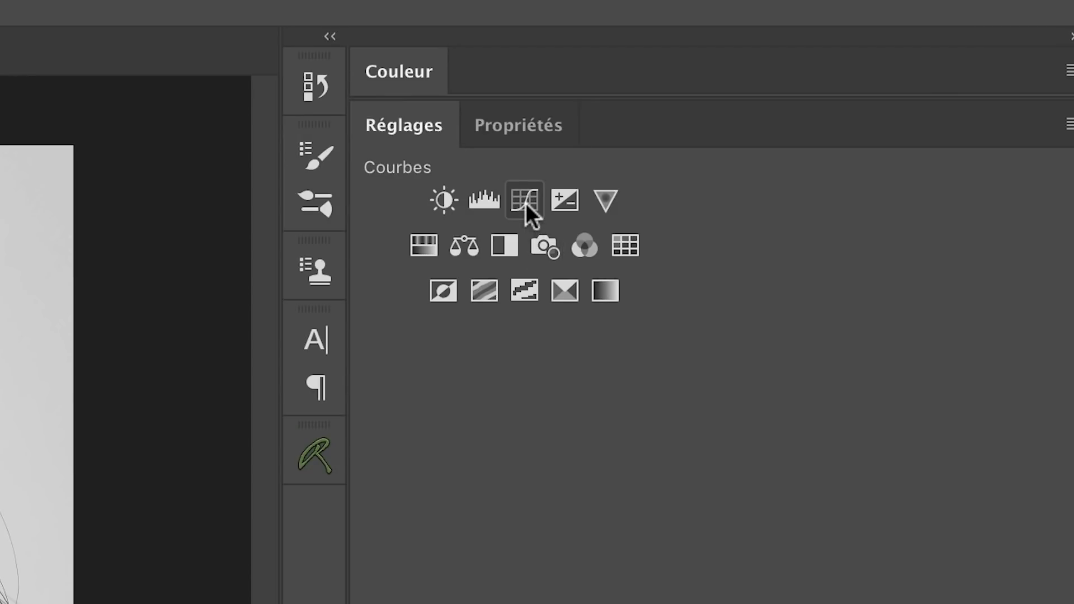
# Add a Curves adjustment layer below NB and move its black point to input 95, output 0.
pyautogui.click(526, 203)
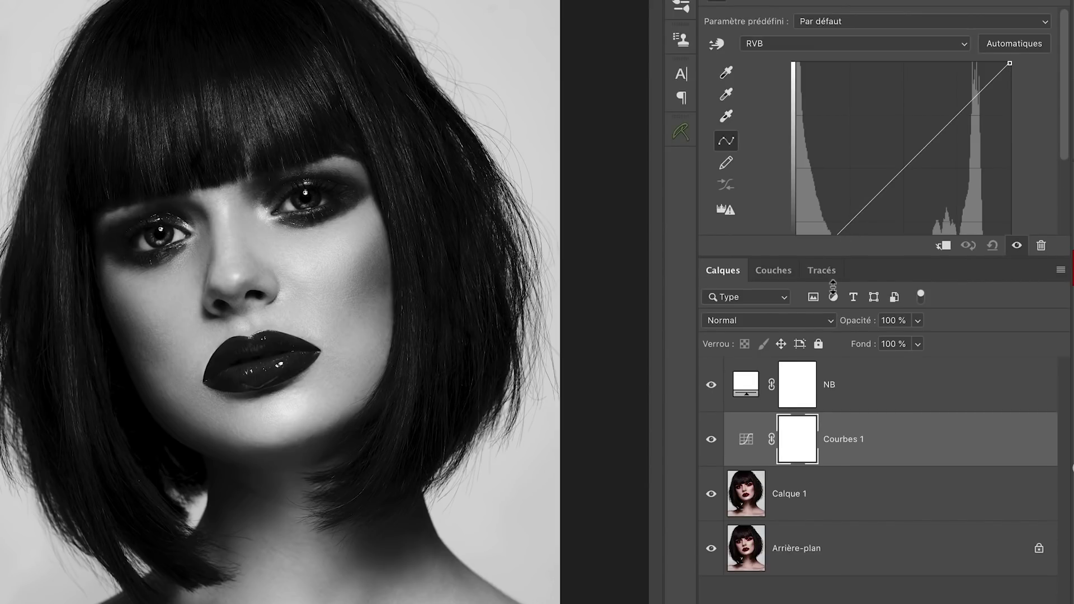
pyautogui.moveTo(833, 286); pyautogui.dragTo(830, 348)
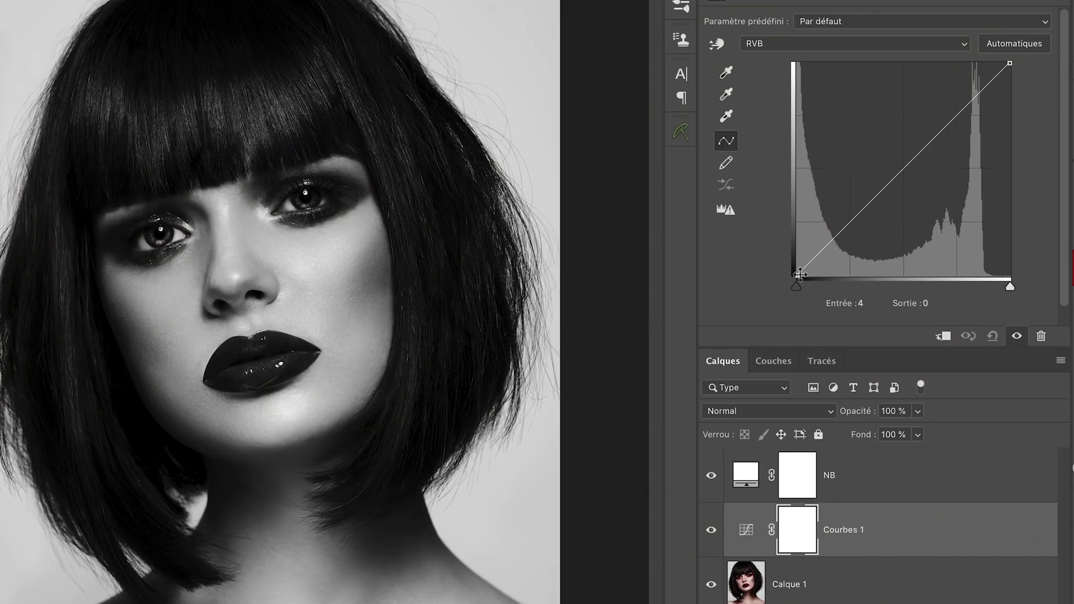
pyautogui.moveTo(800, 274); pyautogui.dragTo(876, 287)
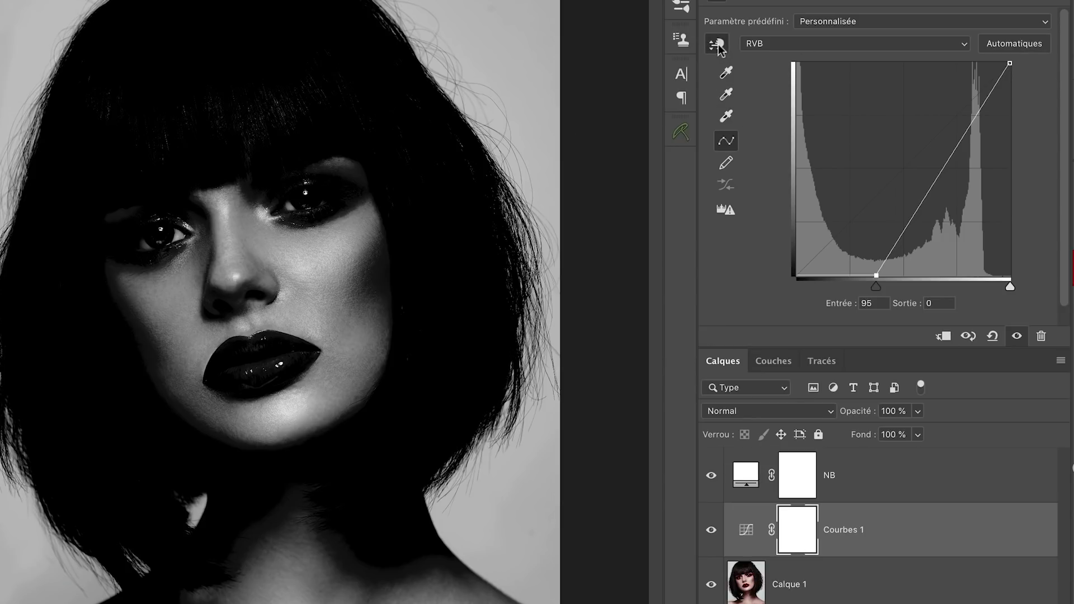
# Turn the grey background pure white by adding a highlight point to the curve at input 210, output 255.
pyautogui.moveTo(538, 141); pyautogui.dragTo(519, 22)
pyautogui.press('super+z')
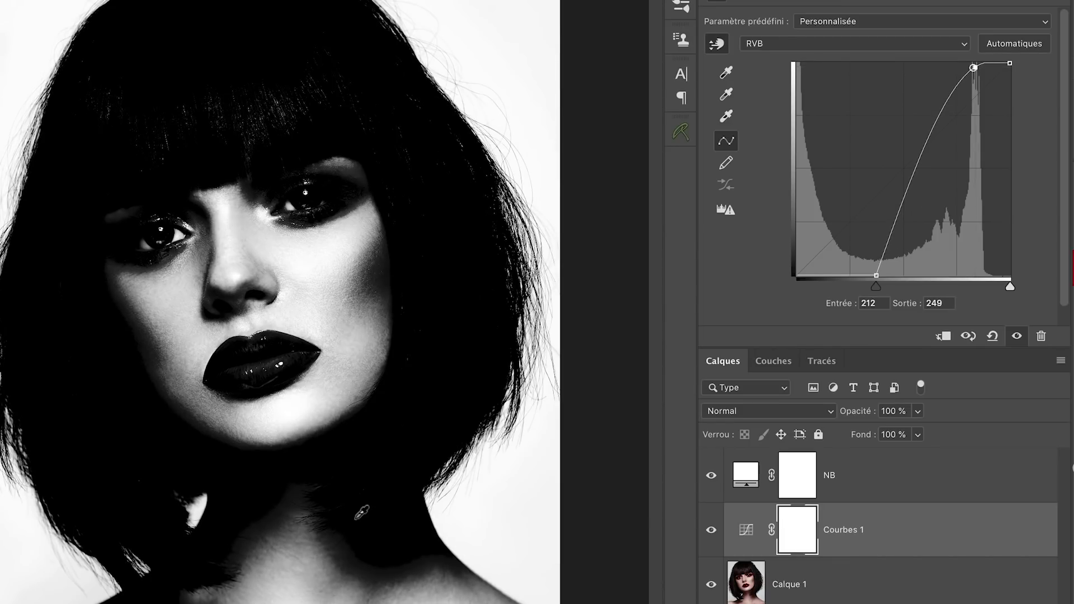
pyautogui.press('super+z')
pyautogui.press('super+shift+z')
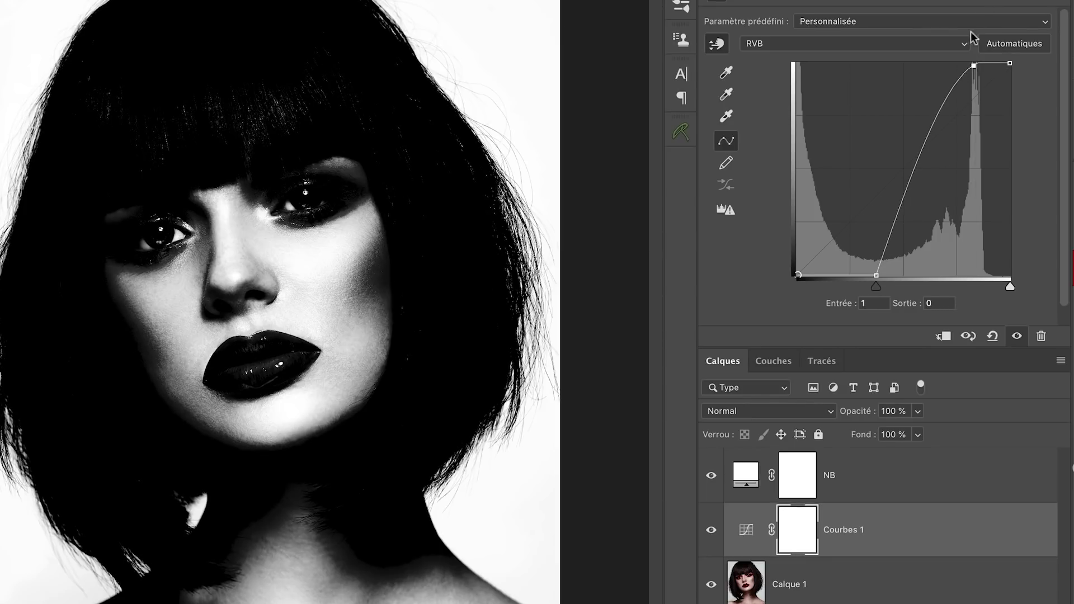
pyautogui.moveTo(974, 66)
pyautogui.mouseDown()
pyautogui.moveTo(941, 64)
pyautogui.moveTo(957, 63)
pyautogui.mouseUp()
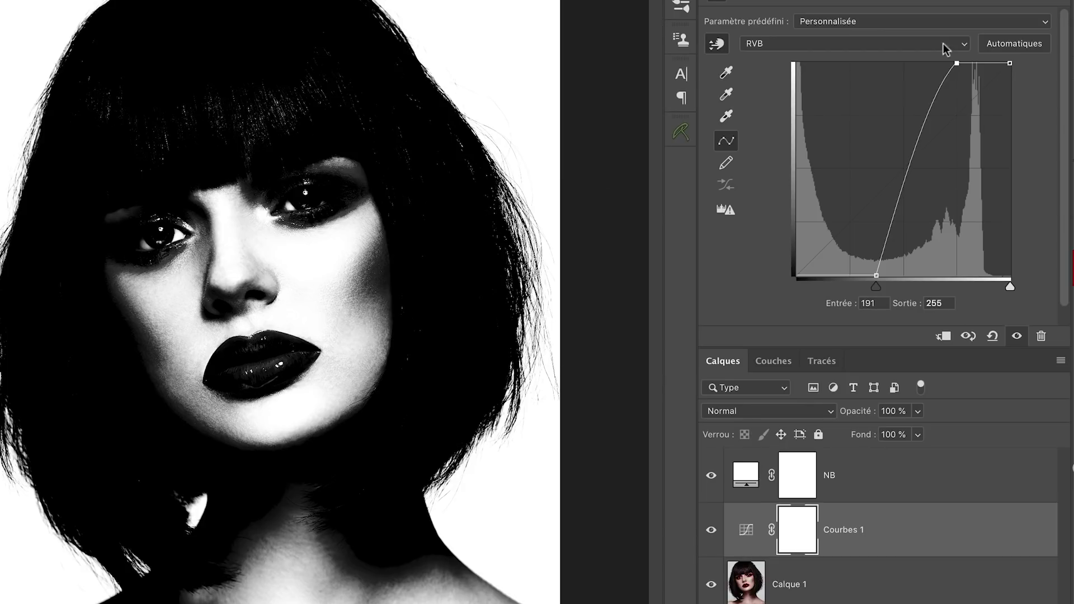
pyautogui.moveTo(964, 63); pyautogui.dragTo(977, 63)
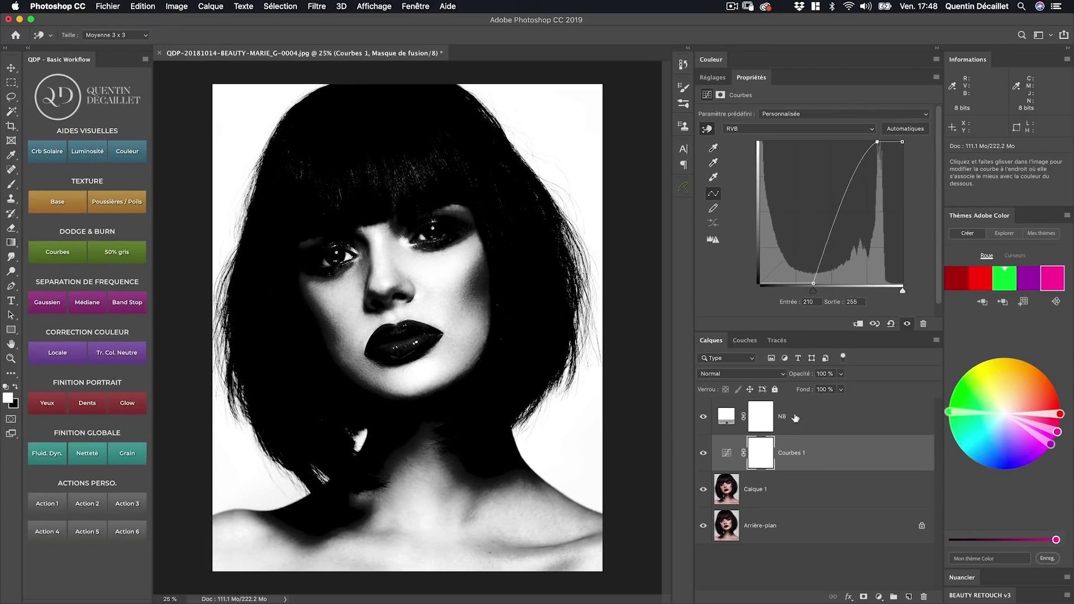
# Stamp all visible layers into a new layer above NB and name it MASQUE.
pyautogui.click(795, 418)
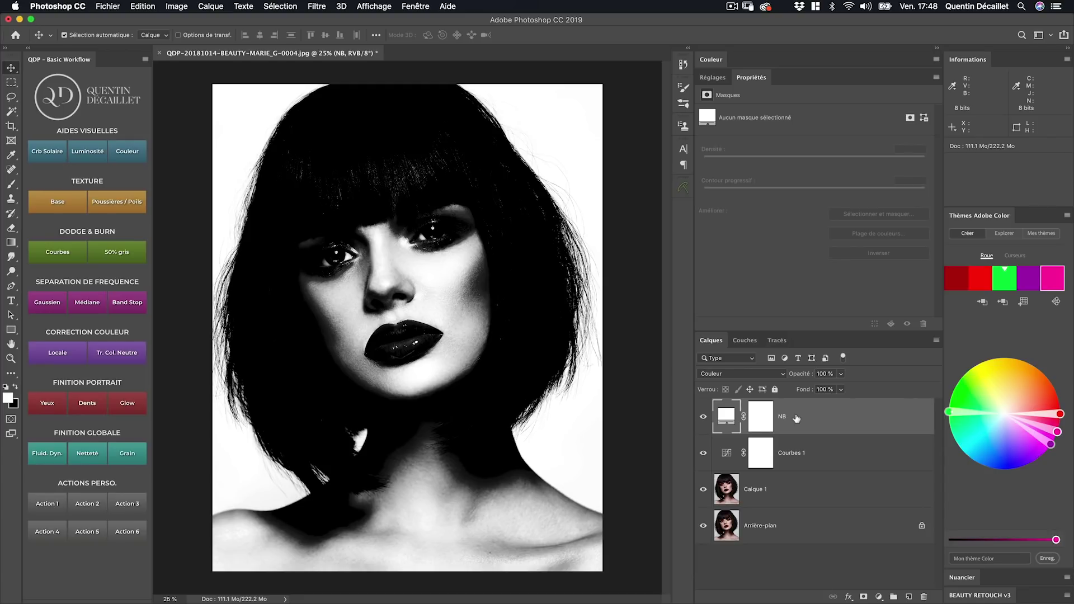
pyautogui.press('super+alt+shift+e')
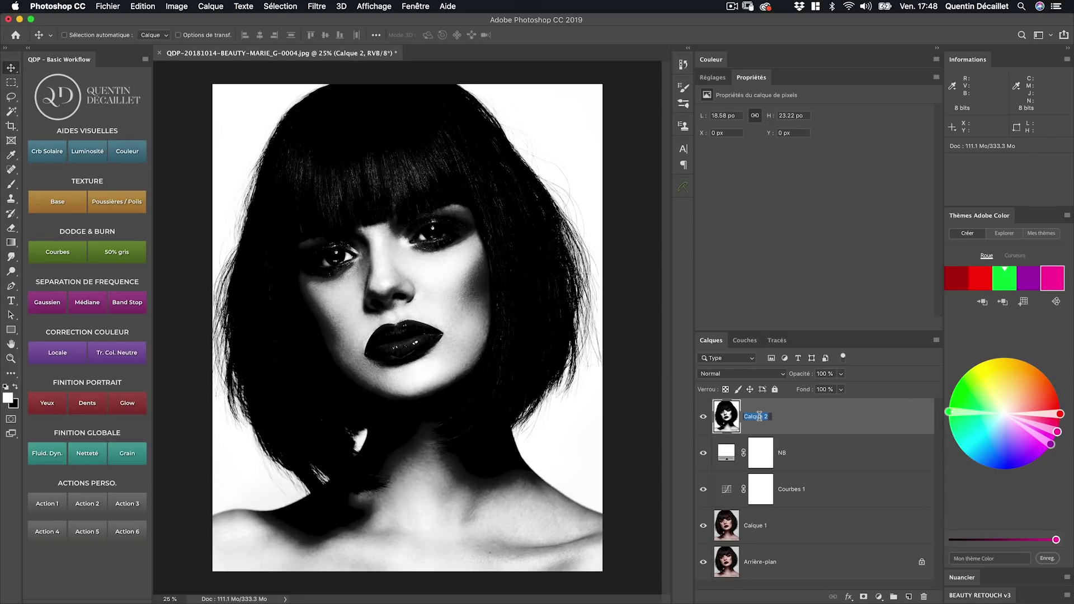
pyautogui.press('Return')
# Delete the NB, Courbes 1 and Calque 1 layers between MASQUE and Arrière-plan.
pyautogui.click(787, 451)
pyautogui.keyDown('shift'); pyautogui.click(781, 535); pyautogui.keyUp('shift')
pyautogui.press('Delete')
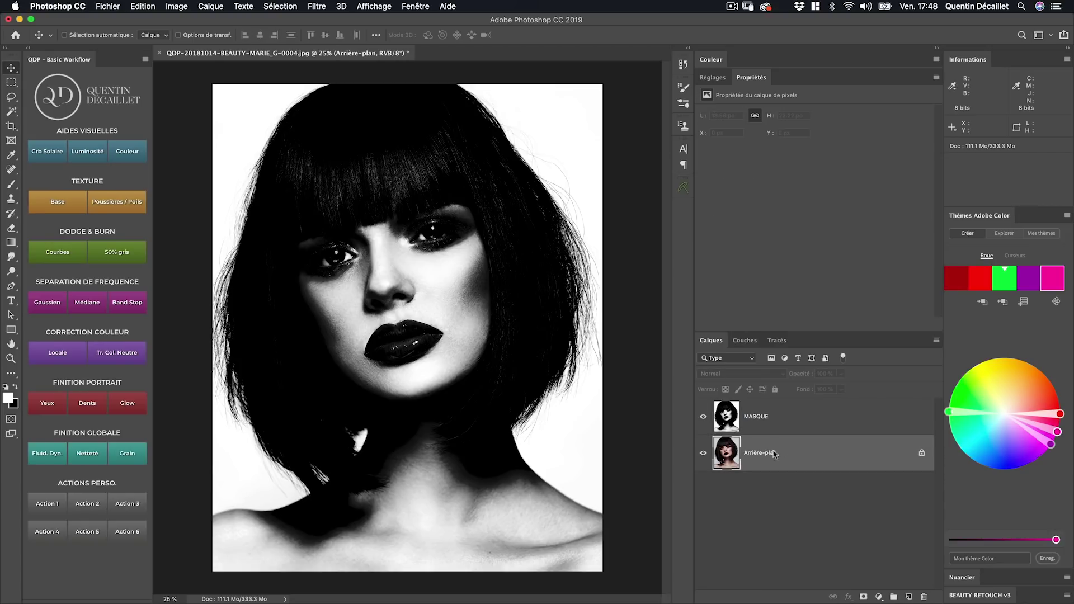
# On the MASQUE layer, set up a black QDP Net brush at 100% hardness and 100% flow, sized about 513 px.
pyautogui.click(757, 421)
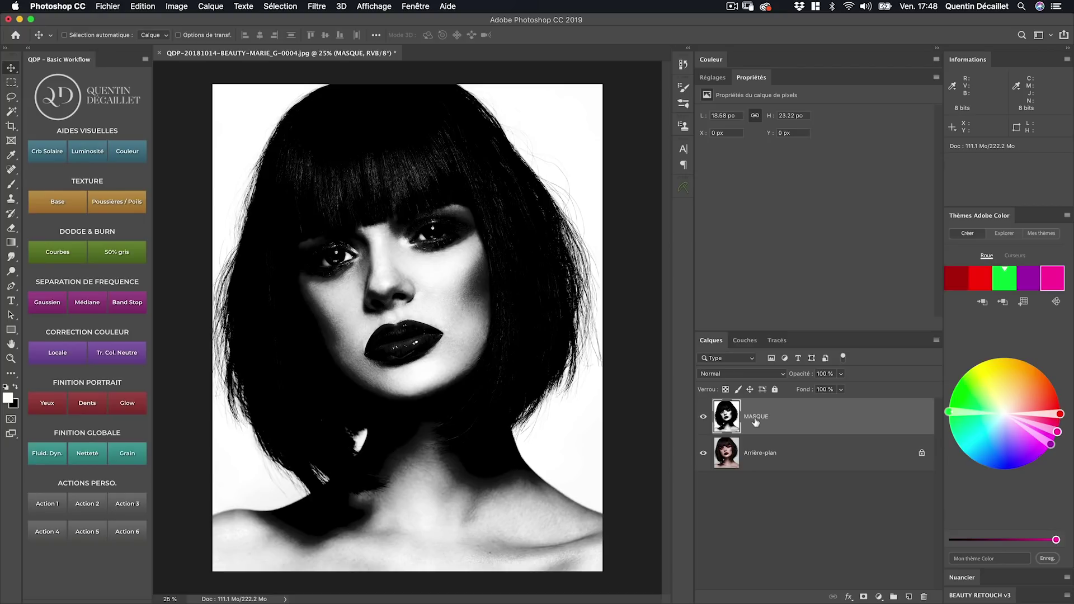
pyautogui.press('b')
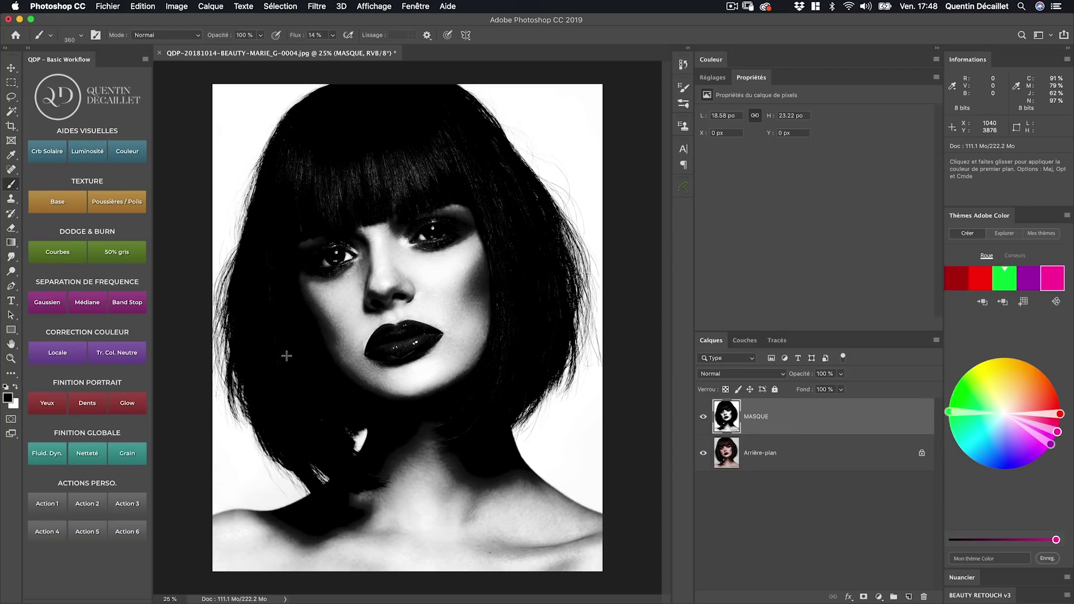
pyautogui.press('x')
pyautogui.press('x')
pyautogui.press('x')
pyautogui.press('x')
pyautogui.moveTo(356, 247); pyautogui.dragTo(381, 247)
pyautogui.rightClick(353, 244)
pyautogui.click(430, 387)
pyautogui.moveTo(303, 243); pyautogui.dragTo(325, 243)
pyautogui.rightClick(381, 269)
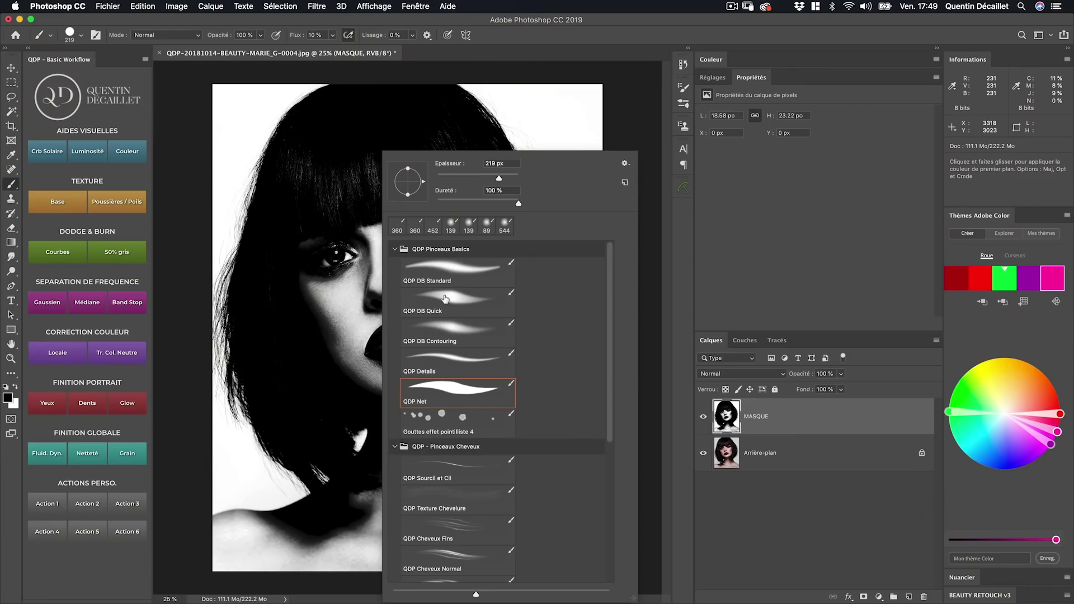
pyautogui.moveTo(304, 232); pyautogui.dragTo(314, 237)
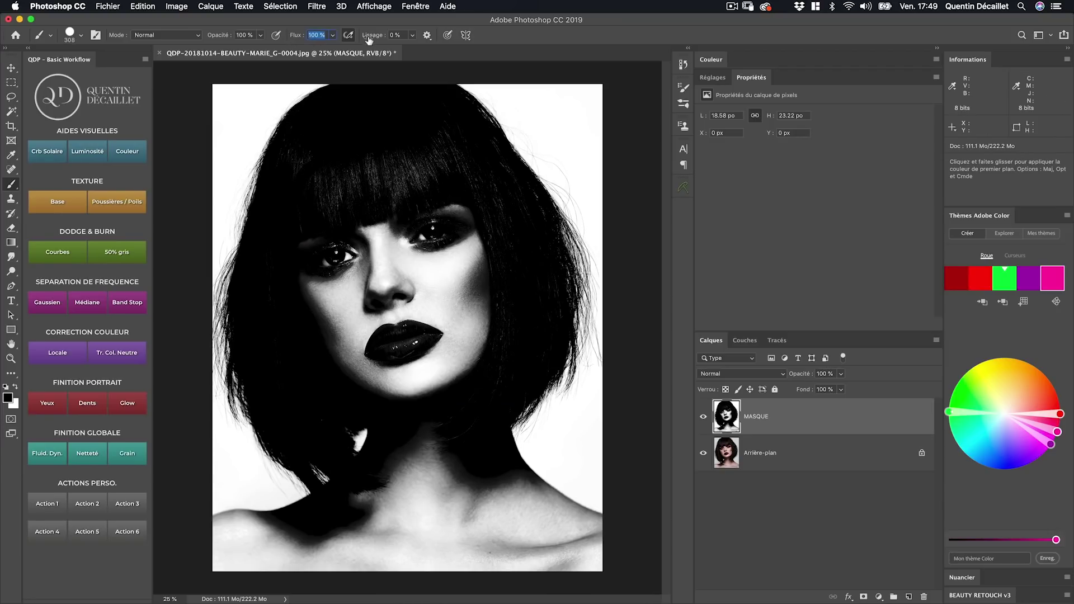
pyautogui.moveTo(303, 177); pyautogui.dragTo(310, 178)
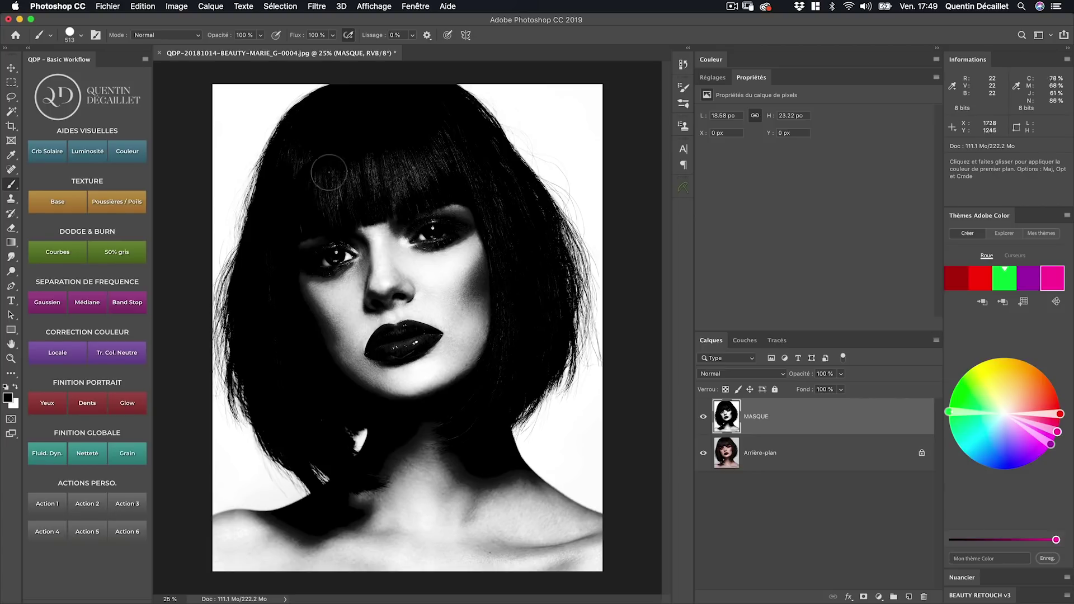
# Paint the face and the inside of the hair solid black on MASQUE, finishing the small gaps with a softer brush.
pyautogui.moveTo(348, 292); pyautogui.dragTo(432, 296)
pyautogui.moveTo(400, 237)
pyautogui.mouseDown()
pyautogui.moveTo(441, 243)
pyautogui.moveTo(435, 368)
pyautogui.moveTo(347, 363)
pyautogui.moveTo(408, 233)
pyautogui.moveTo(395, 239)
pyautogui.moveTo(449, 173)
pyautogui.mouseUp()
pyautogui.rightClick(449, 173)
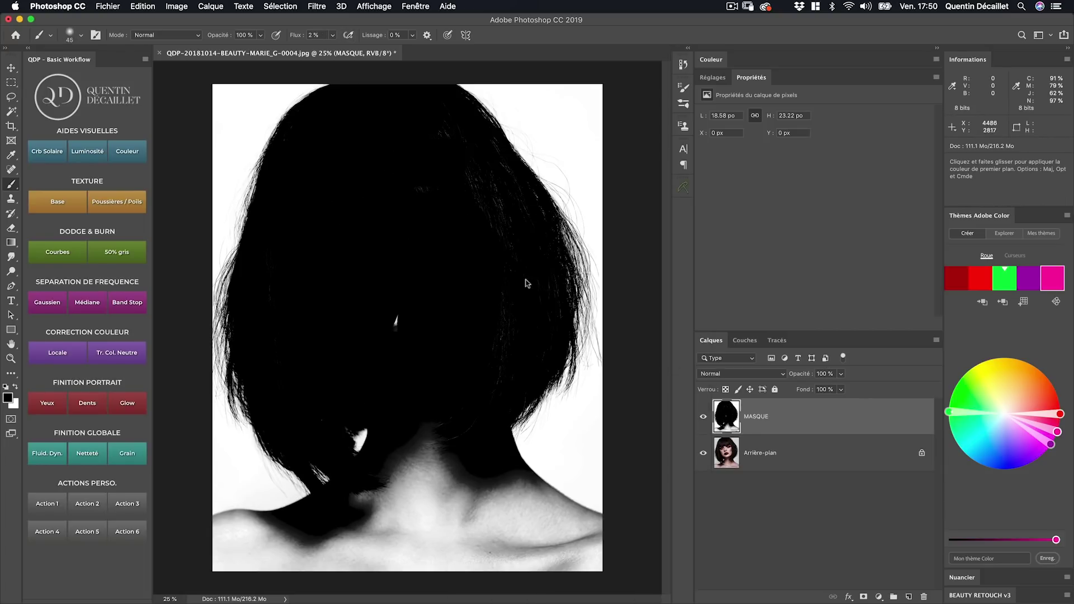
pyautogui.moveTo(398, 316); pyautogui.dragTo(403, 352)
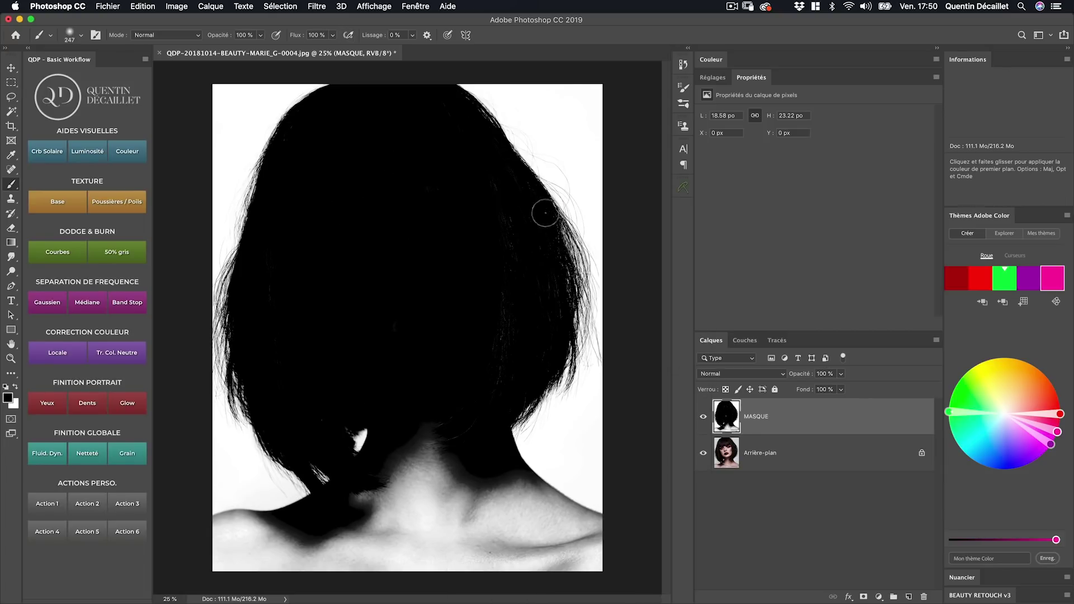
# Paint the neck, chest and shoulders solid black on MASQUE, following the body outline up to the background.
pyautogui.moveTo(408, 439)
pyautogui.mouseDown()
pyautogui.moveTo(444, 496)
pyautogui.moveTo(539, 510)
pyautogui.moveTo(574, 531)
pyautogui.moveTo(532, 491)
pyautogui.moveTo(563, 510)
pyautogui.moveTo(547, 516)
pyautogui.moveTo(589, 556)
pyautogui.mouseUp()
pyautogui.press('r')
pyautogui.moveTo(532, 448)
pyautogui.mouseDown()
pyautogui.moveTo(449, 495)
pyautogui.moveTo(348, 490)
pyautogui.mouseUp()
pyautogui.moveTo(348, 489); pyautogui.dragTo(411, 411)
pyautogui.moveTo(230, 338); pyautogui.dragTo(269, 338)
pyautogui.moveTo(182, 174)
pyautogui.mouseDown()
pyautogui.moveTo(211, 291)
pyautogui.moveTo(346, 362)
pyautogui.mouseUp()
pyautogui.moveTo(215, 185)
pyautogui.mouseDown()
pyautogui.moveTo(236, 198)
pyautogui.moveTo(221, 159)
pyautogui.mouseUp()
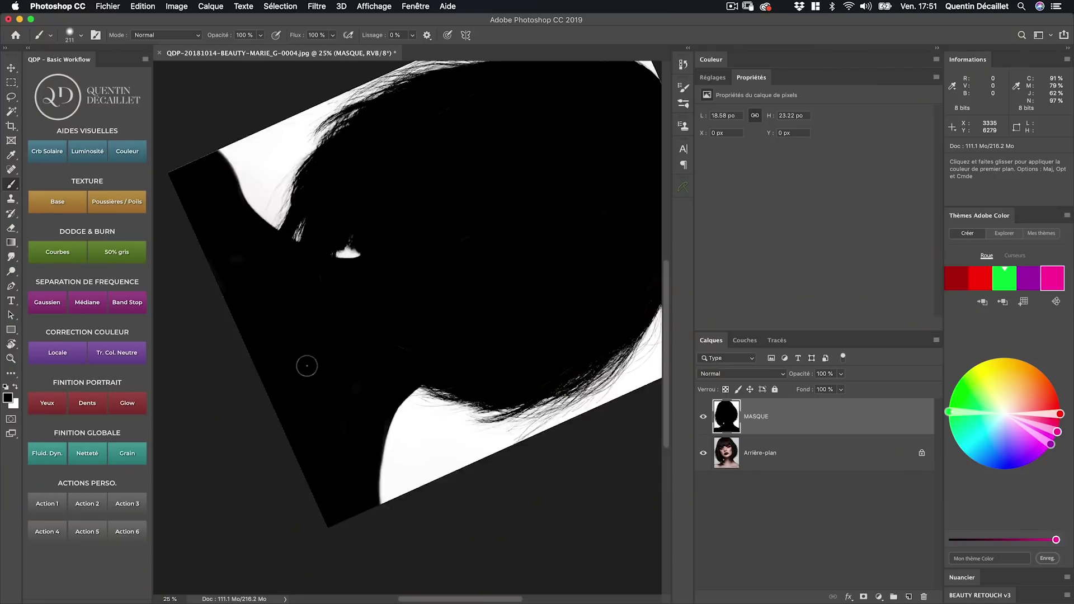
pyautogui.press('Escape')
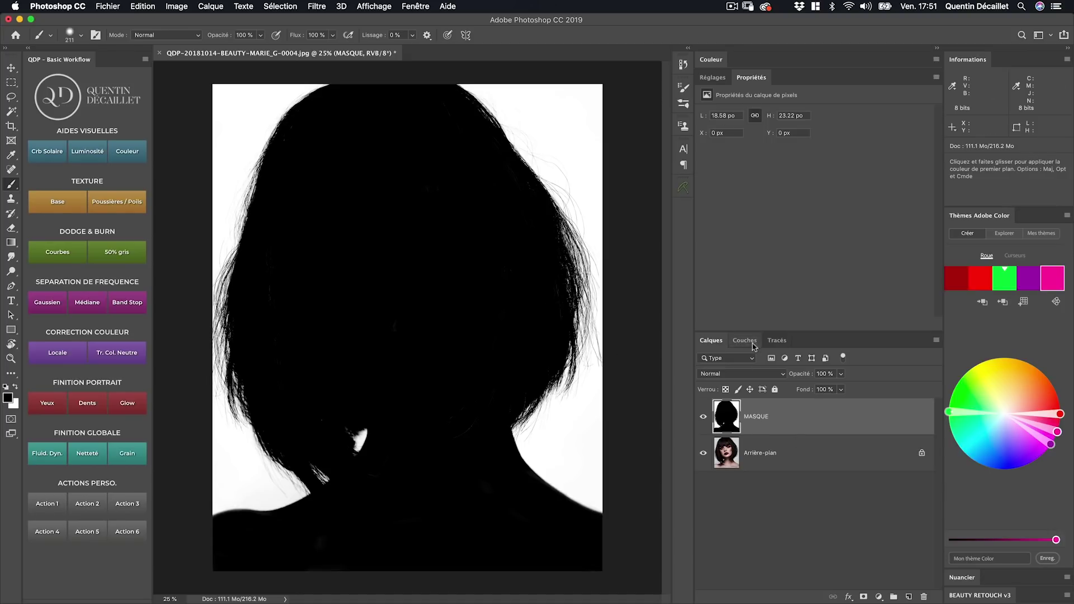
# Add a Levels adjustment above MASQUE with white input 226 and midtones 0.74, and merge it with MASQUE.
pyautogui.click(716, 76)
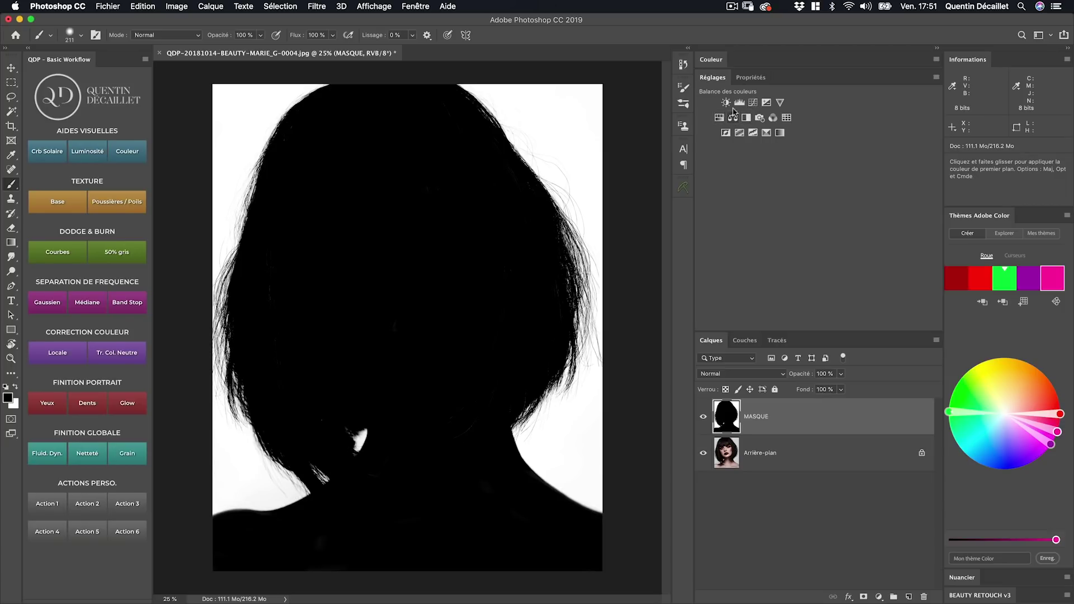
pyautogui.click(737, 103)
pyautogui.moveTo(894, 197); pyautogui.dragTo(878, 197)
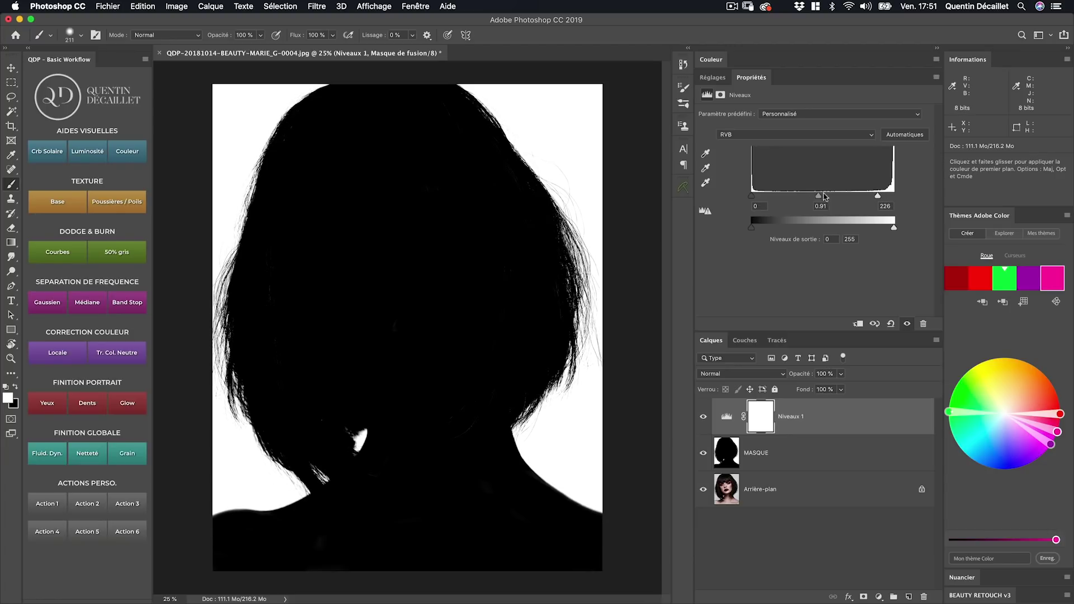
pyautogui.moveTo(823, 197)
pyautogui.mouseDown()
pyautogui.moveTo(834, 198)
pyautogui.moveTo(800, 195)
pyautogui.moveTo(839, 197)
pyautogui.moveTo(794, 196)
pyautogui.moveTo(828, 198)
pyautogui.mouseUp()
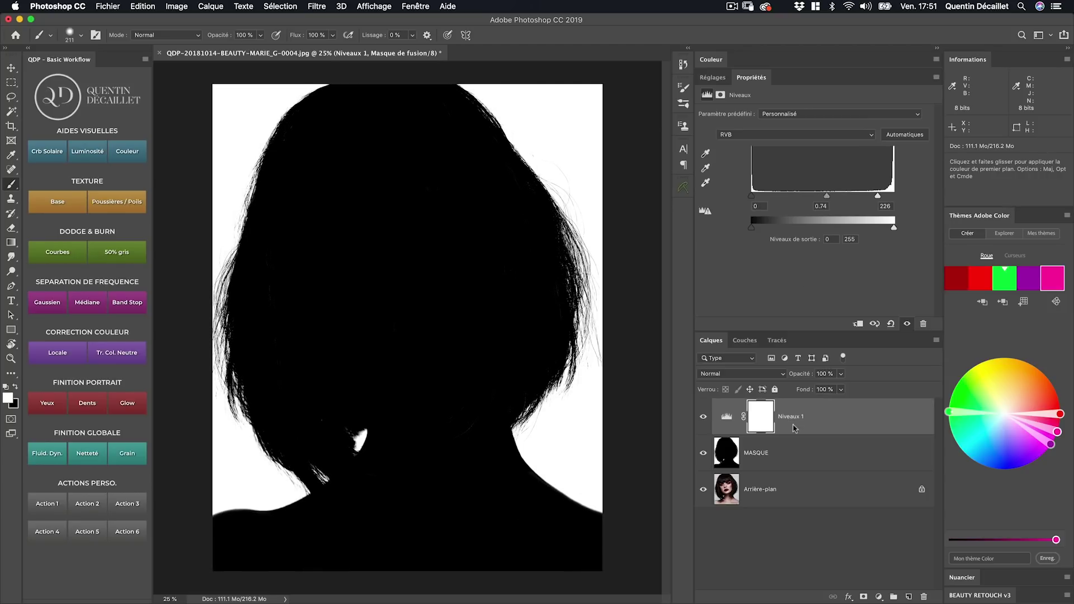
pyautogui.keyDown('shift'); pyautogui.click(792, 454); pyautogui.keyUp('shift')
pyautogui.press('super+e')
# Duplicate the Arrière-plan layer and add a white layer mask to the copy.
pyautogui.click(792, 454)
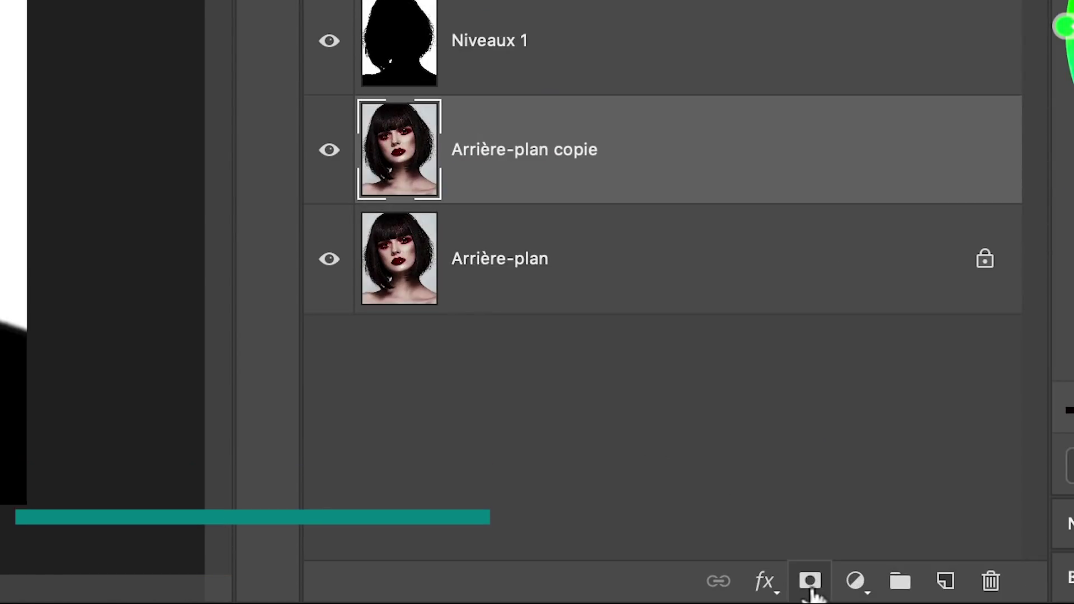
pyautogui.click(810, 581)
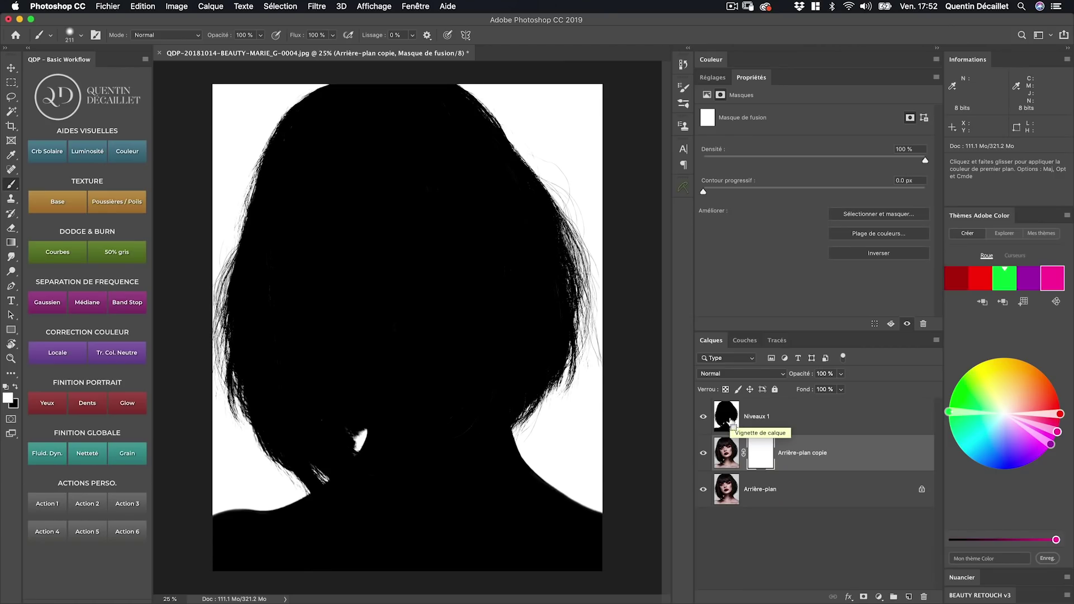
# Copy the whole black silhouette from the Niveaux 1 layer, paste it into the layer mask of Arrière-plan copie and deselect.
pyautogui.press('super+a')
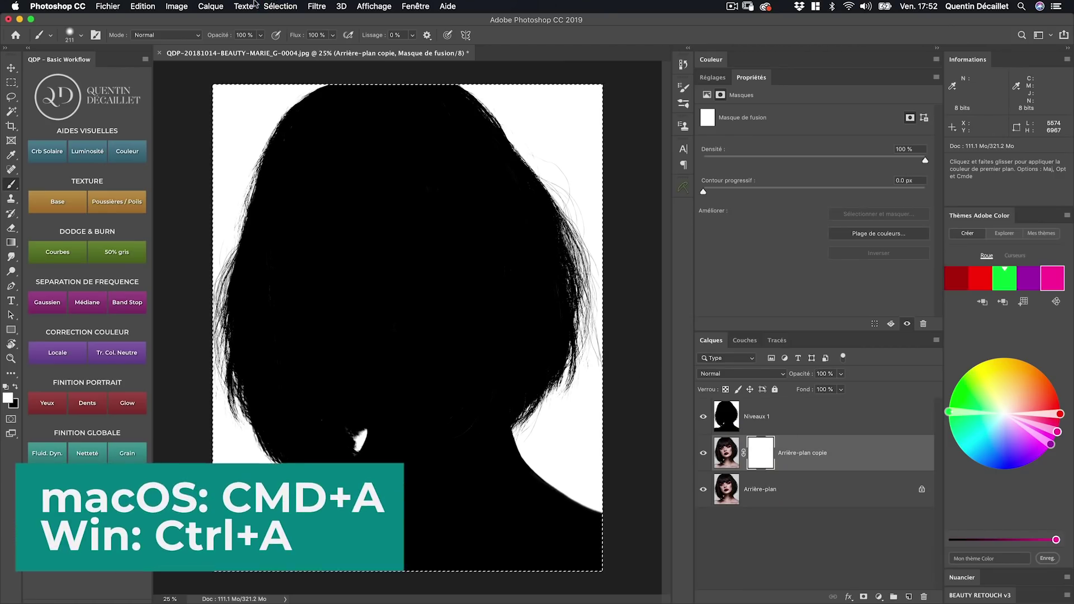
pyautogui.click(280, 6)
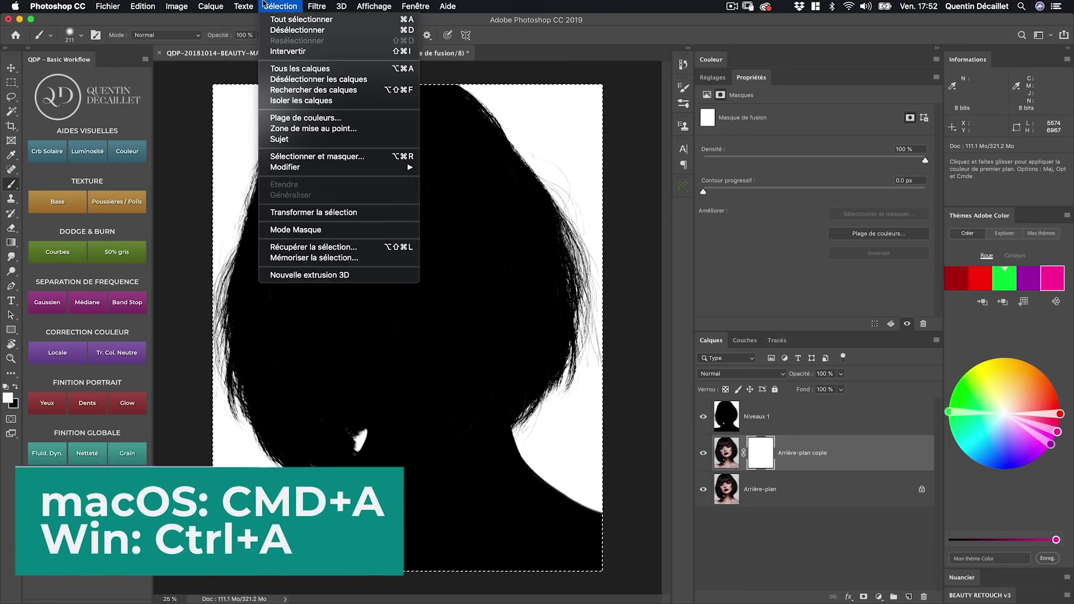
pyautogui.click(291, 20)
pyautogui.click(729, 417)
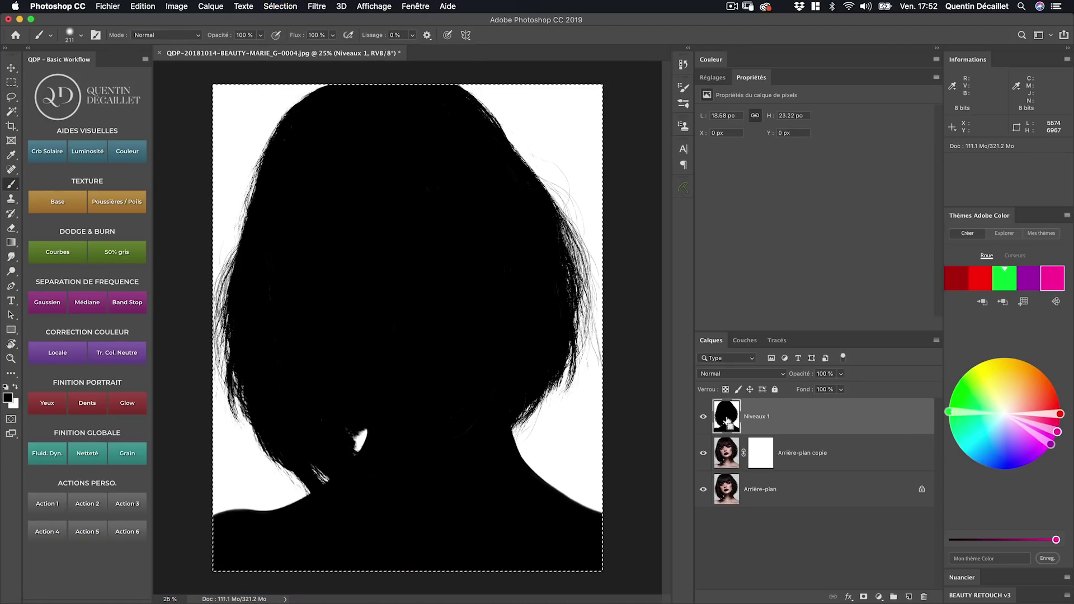
pyautogui.keyDown('alt'); pyautogui.click(762, 456); pyautogui.keyUp('alt')
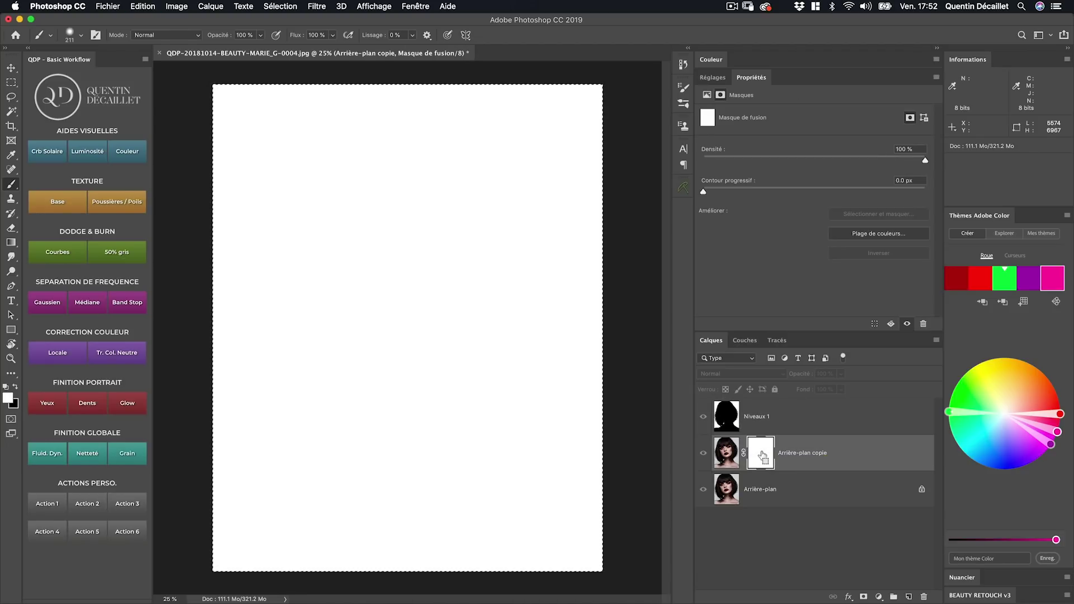
pyautogui.press('super+v')
pyautogui.press('super+d')
# Hide the Niveaux 1 layer and select the layer mask of Arrière-plan copie.
pyautogui.click(762, 421)
pyautogui.click(705, 417)
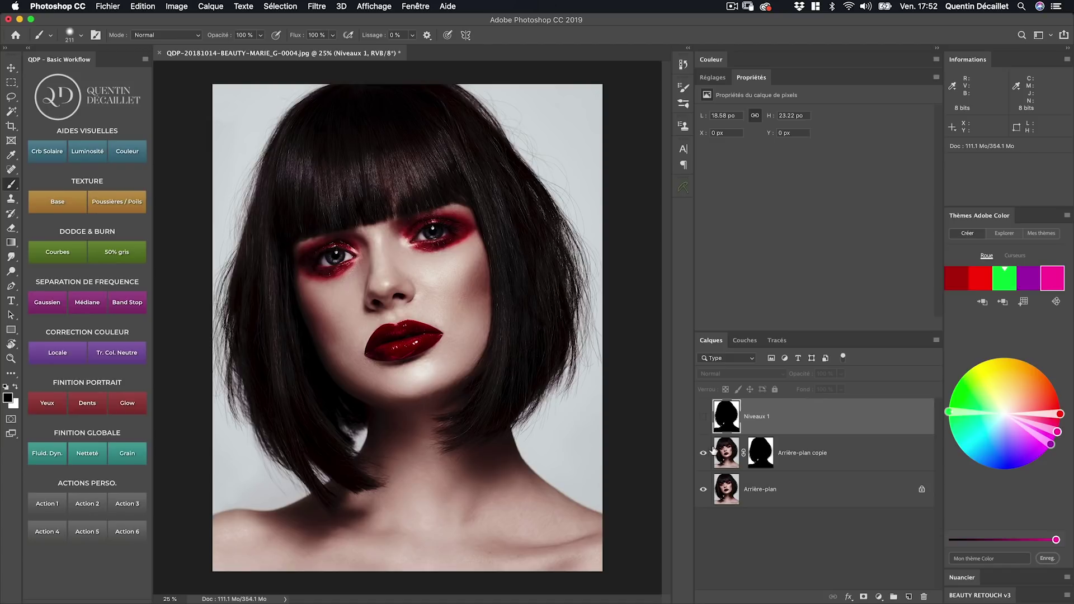
pyautogui.click(759, 455)
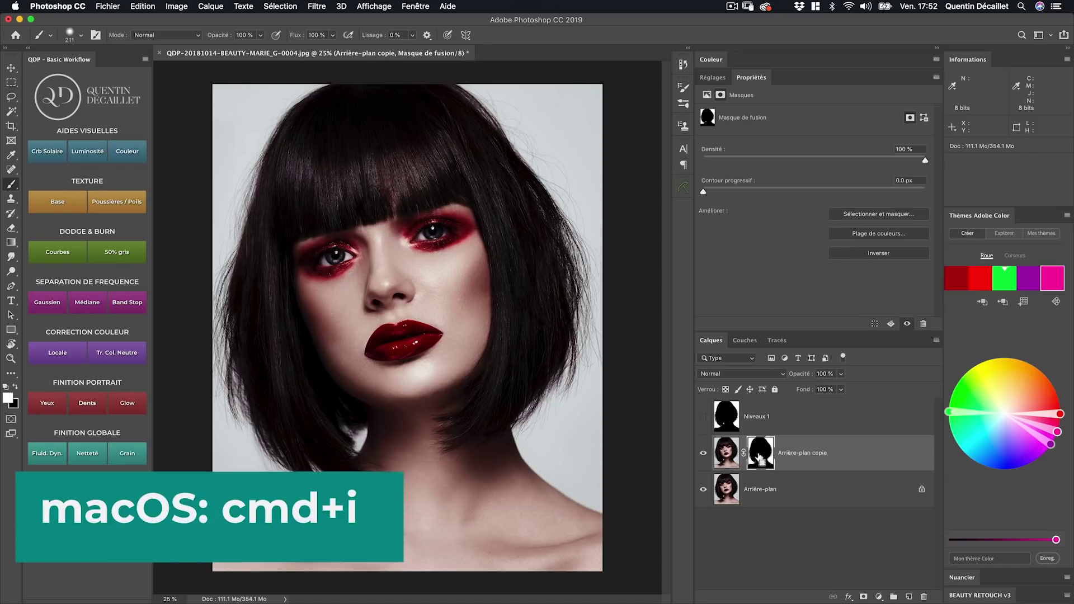
# Invert the layer mask of Arrière-plan copie and delete the Niveaux 1 layer.
pyautogui.press('super+i')
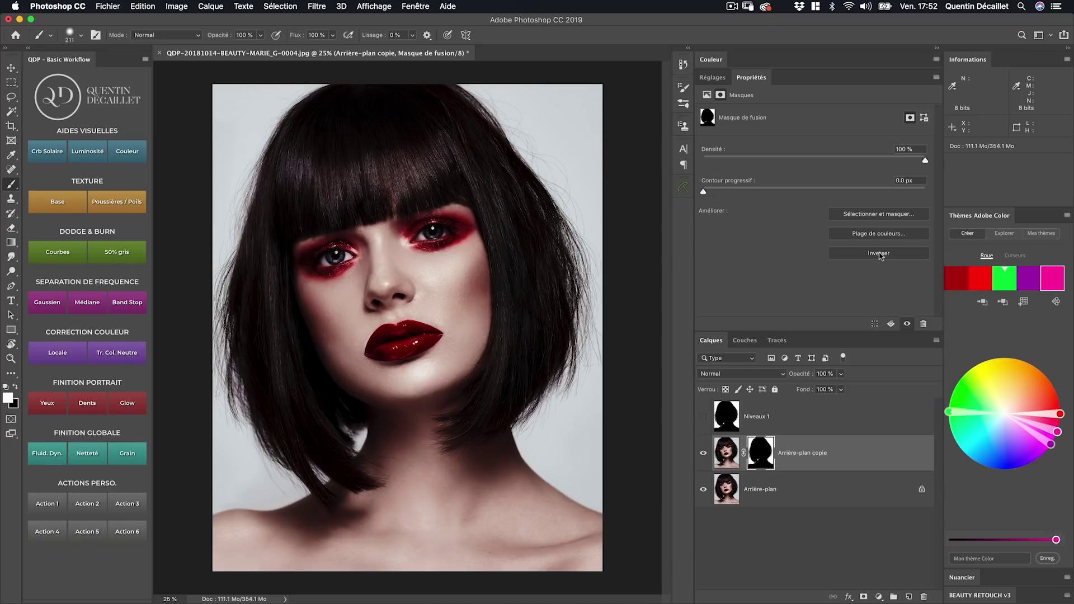
pyautogui.click(803, 487)
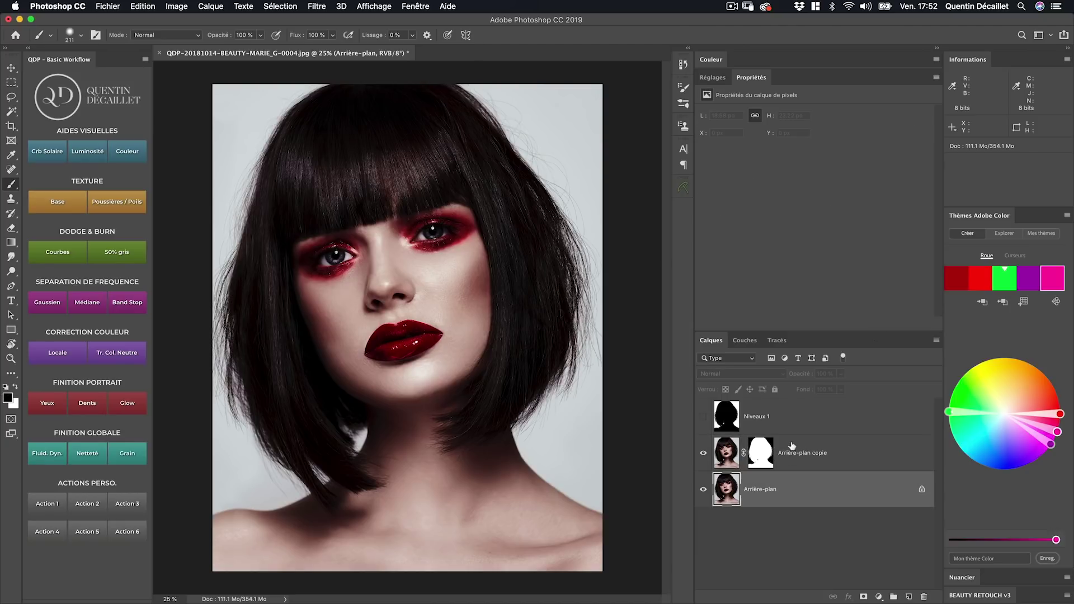
pyautogui.click(798, 426)
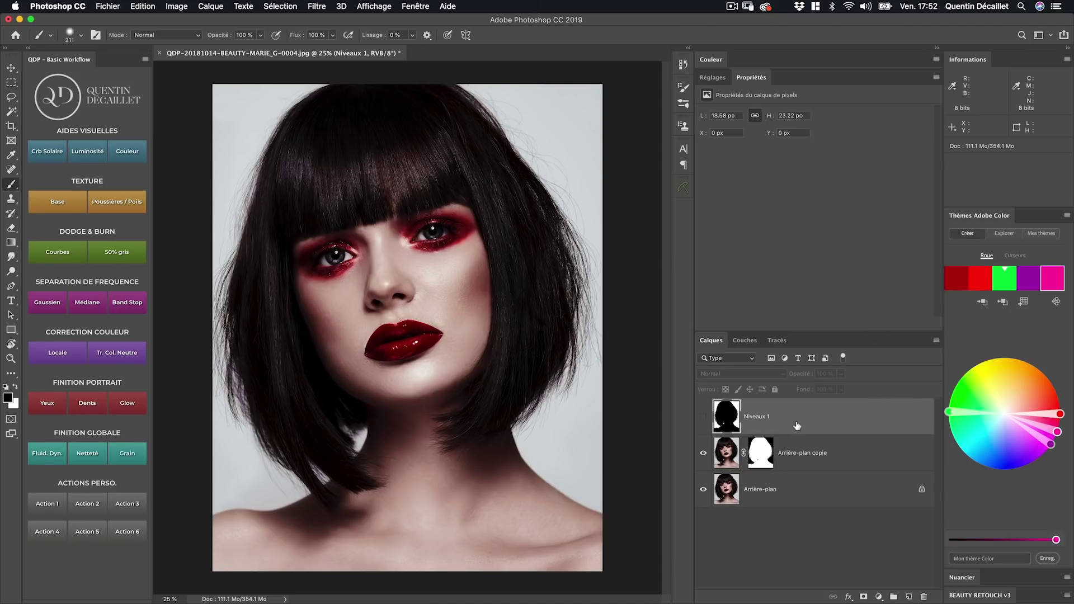
pyautogui.press('Delete')
# Rename the Arrière-plan copie layer as MODELE.
pyautogui.doubleClick(801, 415)
pyautogui.write('MOD')
pyautogui.press('Return')
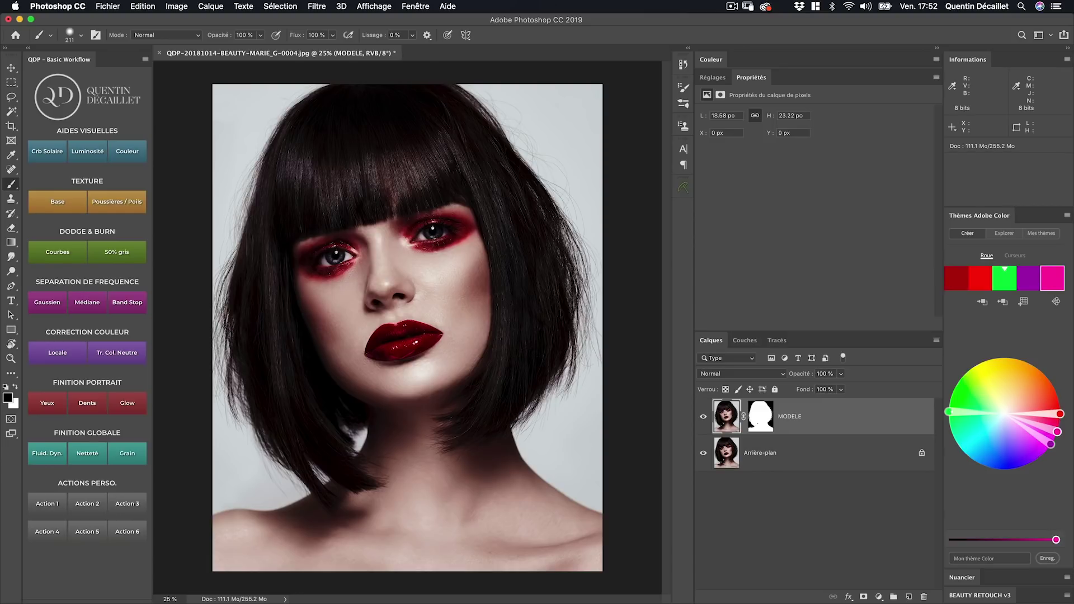
# Add a solid colour fill layer in bright red (ff0303) directly above the Arrière-plan layer.
pyautogui.click(794, 457)
pyautogui.click(883, 600)
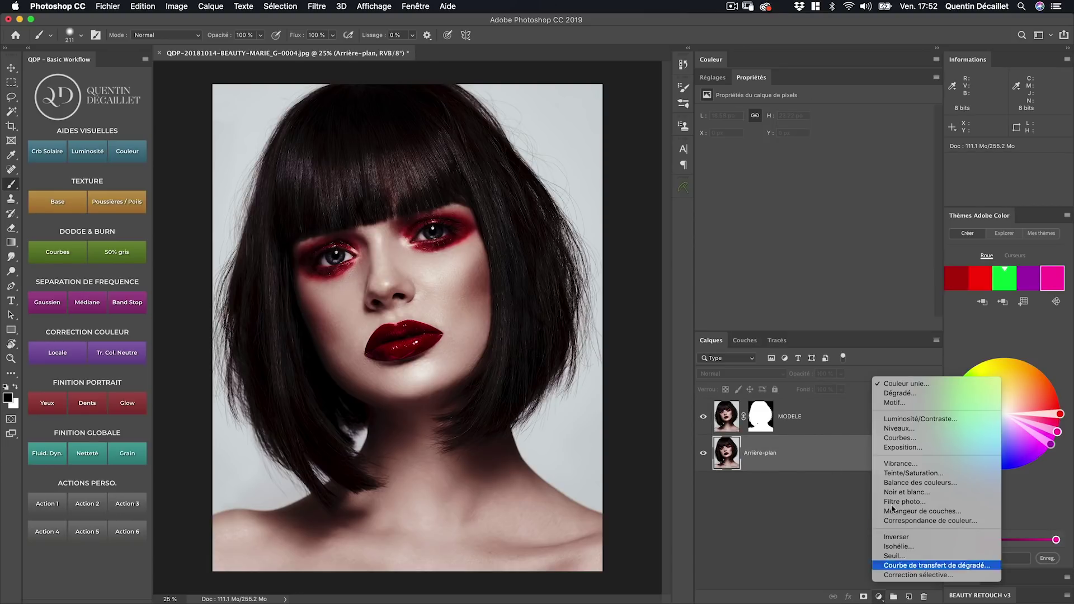
pyautogui.click(898, 386)
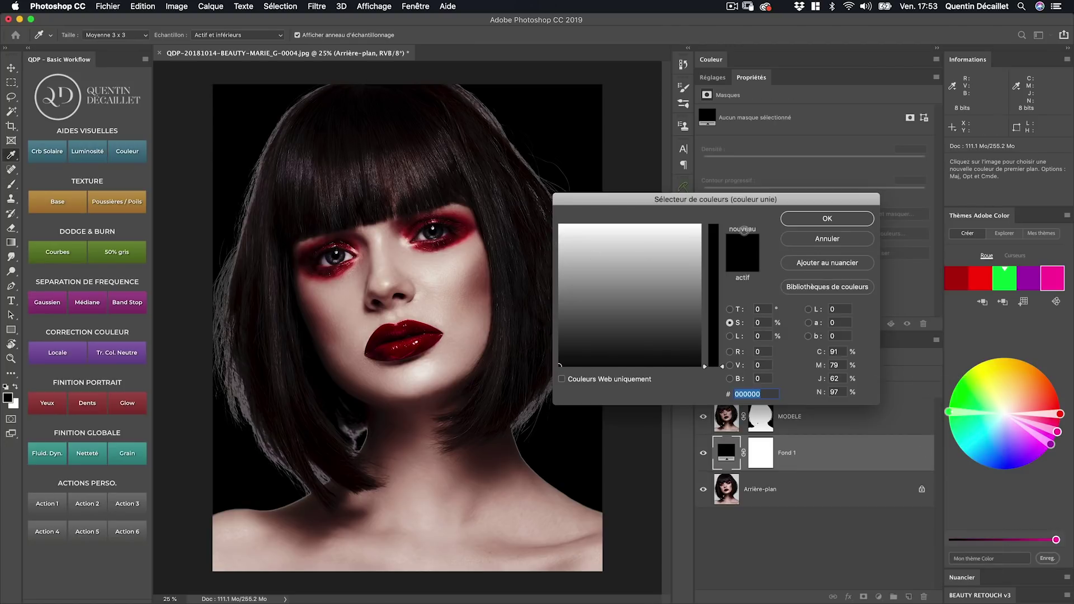
pyautogui.click(702, 225)
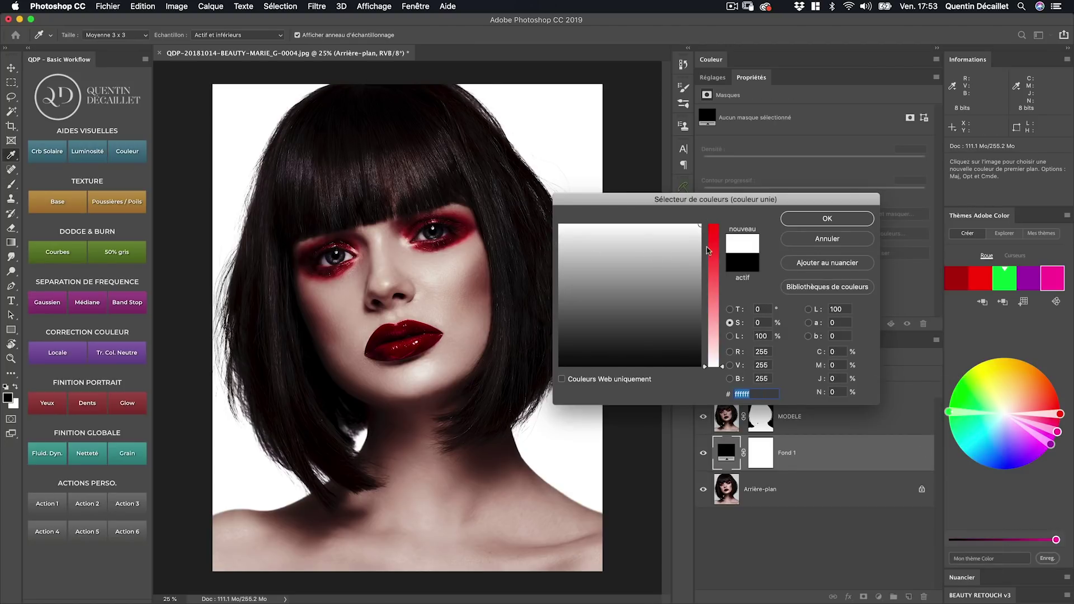
pyautogui.click(716, 227)
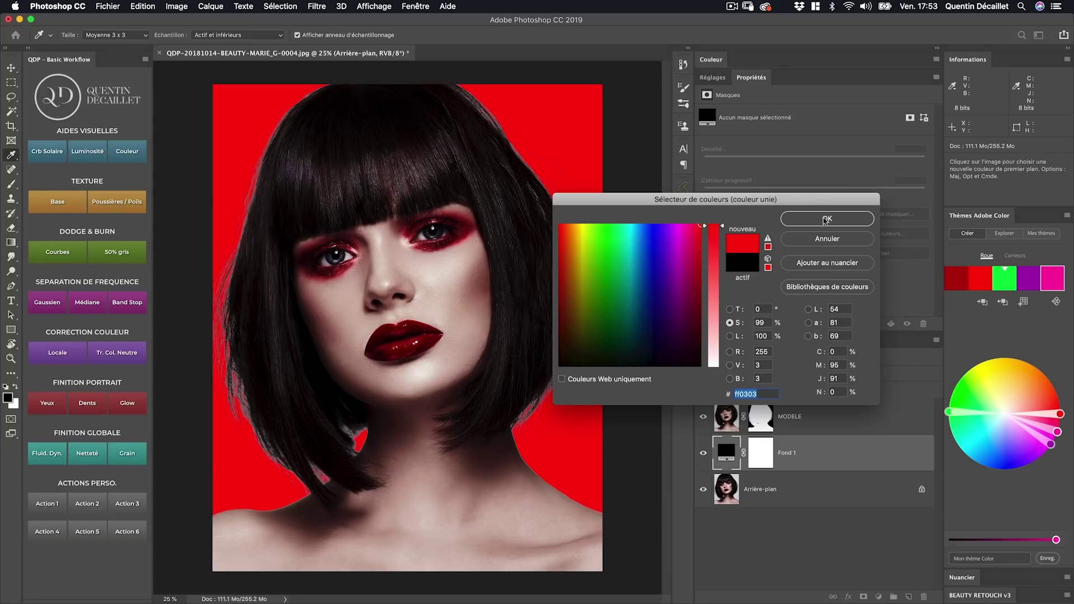
pyautogui.click(829, 222)
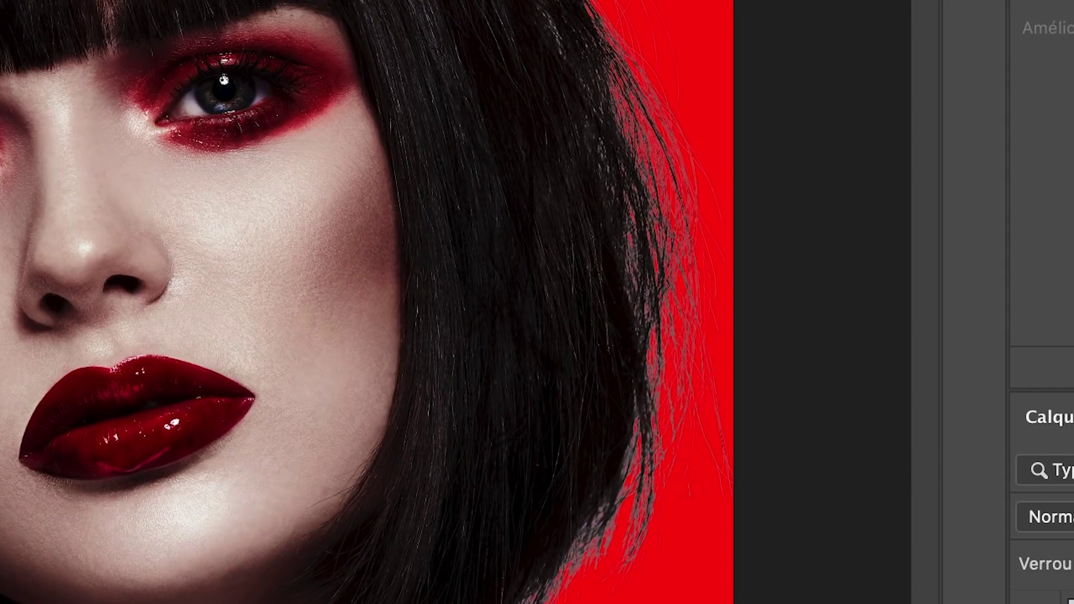
# Create a new layer clipped to MODELE and set its blend mode to Incrustation.
pyautogui.click(1070, 600)
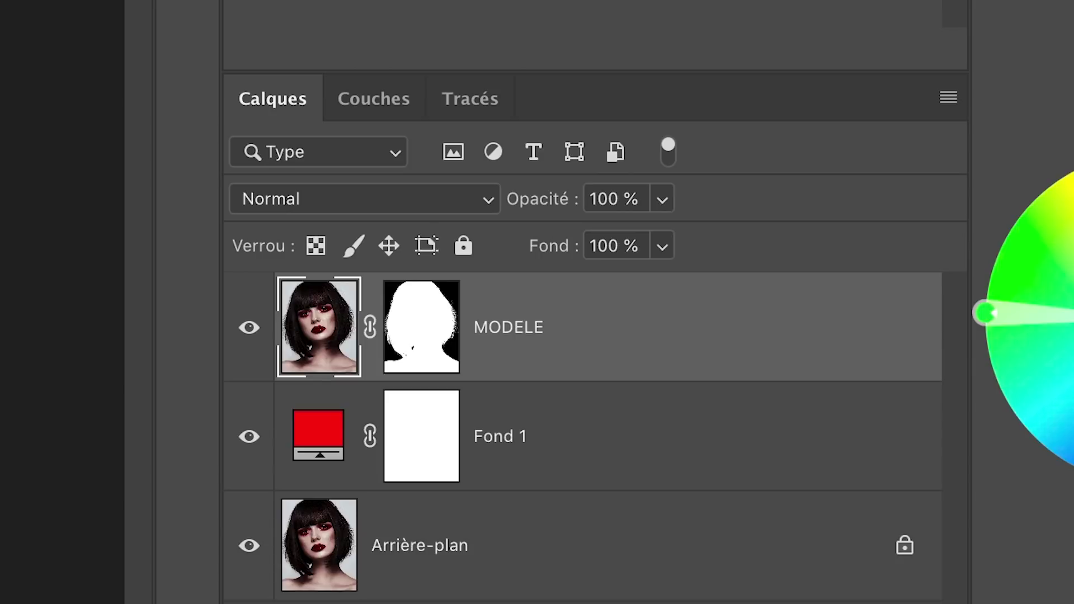
pyautogui.hotkey('ctrl', 'alt', 'shift', 'n')
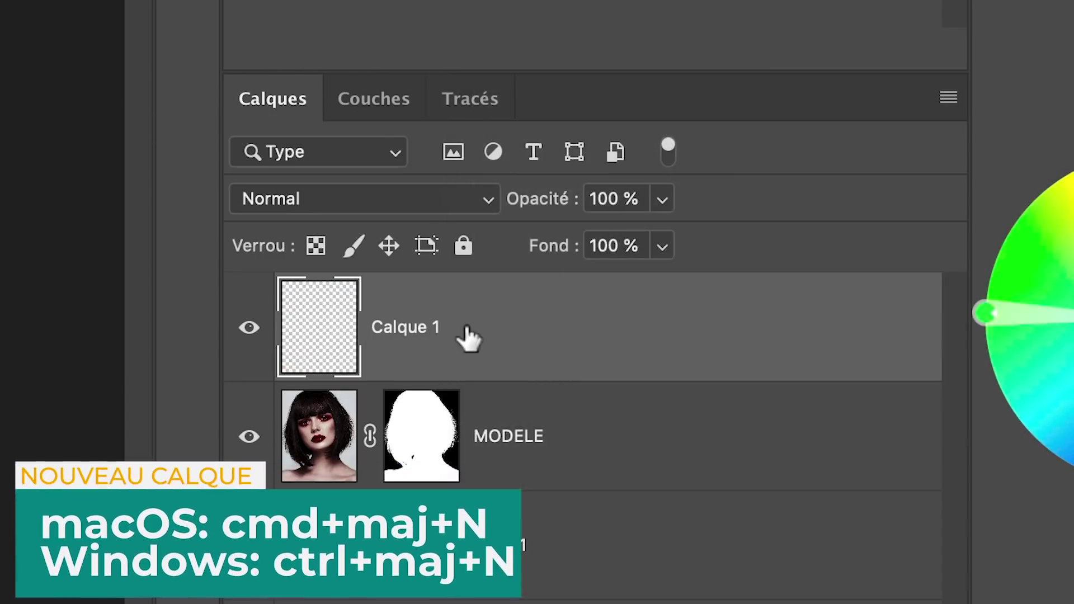
pyautogui.rightClick(468, 330)
pyautogui.click(612, 67)
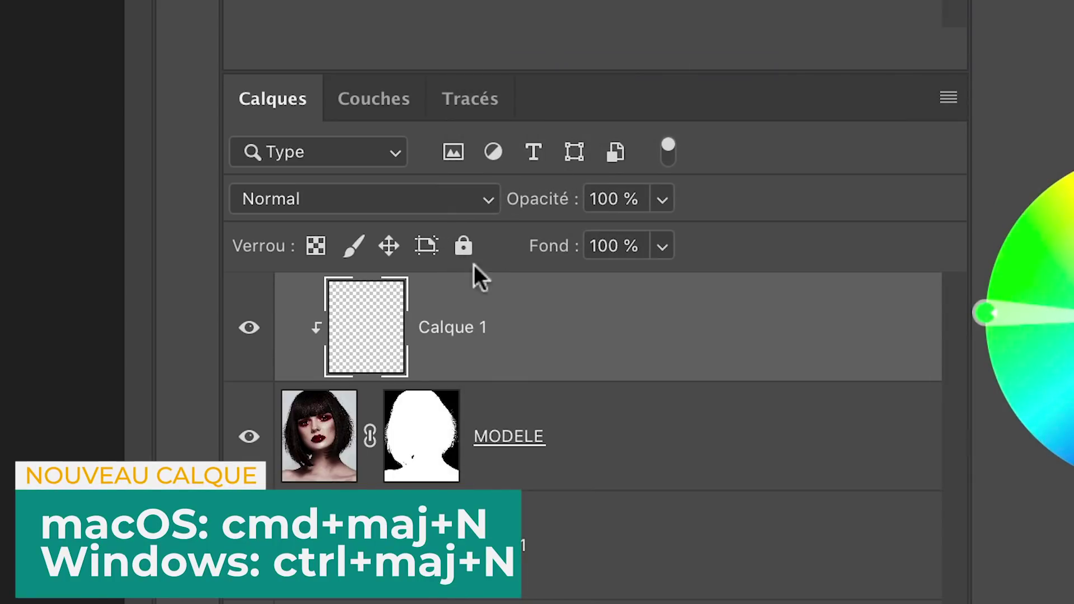
pyautogui.click(364, 200)
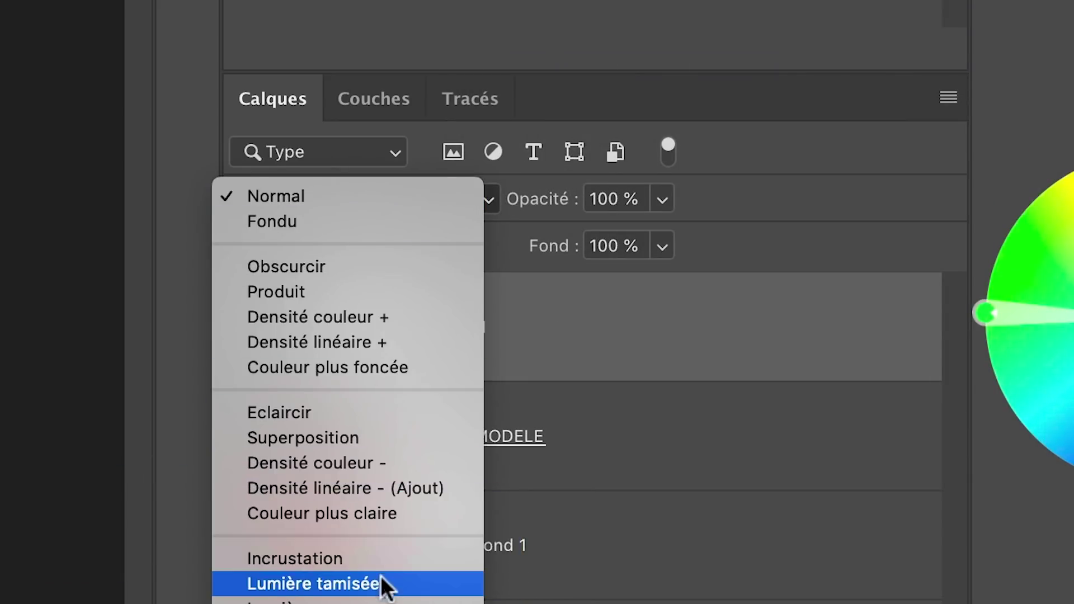
pyautogui.click(371, 565)
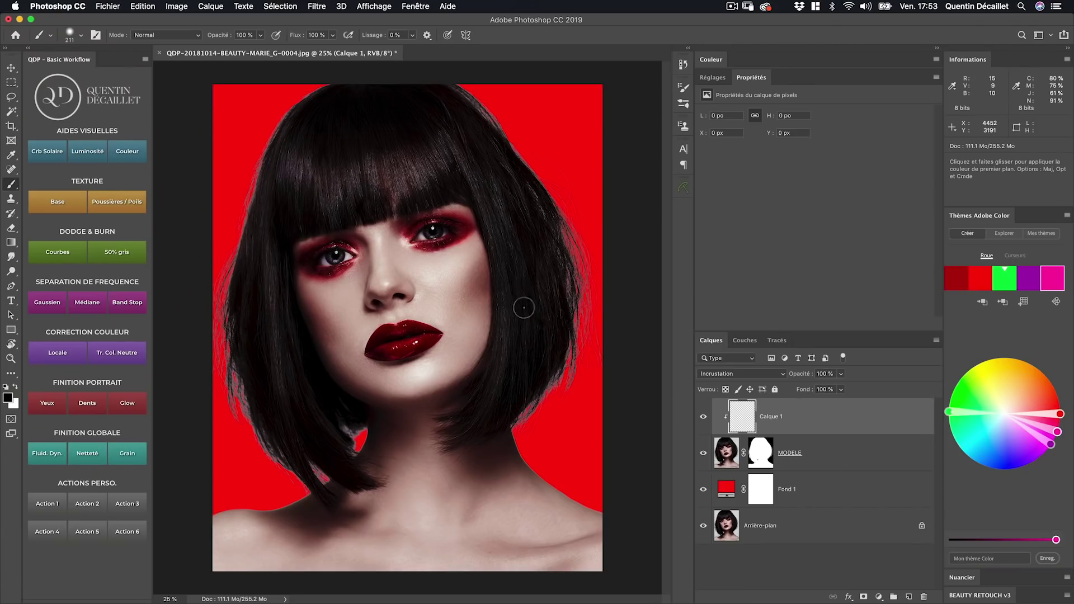
# Sample the dark hair colour and brush it on Calque 1 over the light outer hair edges on both sides of the head.
pyautogui.keyDown('alt'); pyautogui.click(559, 335); pyautogui.keyUp('alt')
pyautogui.moveTo(570, 235)
pyautogui.mouseDown()
pyautogui.moveTo(597, 276)
pyautogui.moveTo(590, 257)
pyautogui.moveTo(583, 280)
pyautogui.moveTo(600, 337)
pyautogui.moveTo(522, 419)
pyautogui.mouseUp()
pyautogui.moveTo(253, 421)
pyautogui.mouseDown()
pyautogui.moveTo(278, 455)
pyautogui.moveTo(247, 226)
pyautogui.moveTo(327, 94)
pyautogui.mouseUp()
pyautogui.moveTo(338, 396); pyautogui.dragTo(331, 396)
pyautogui.moveTo(320, 467)
pyautogui.mouseDown()
pyautogui.moveTo(333, 477)
pyautogui.moveTo(355, 428)
pyautogui.moveTo(364, 430)
pyautogui.mouseUp()
pyautogui.hotkey('shift', '0')
pyautogui.hotkey('shift', '5')
pyautogui.press('v')
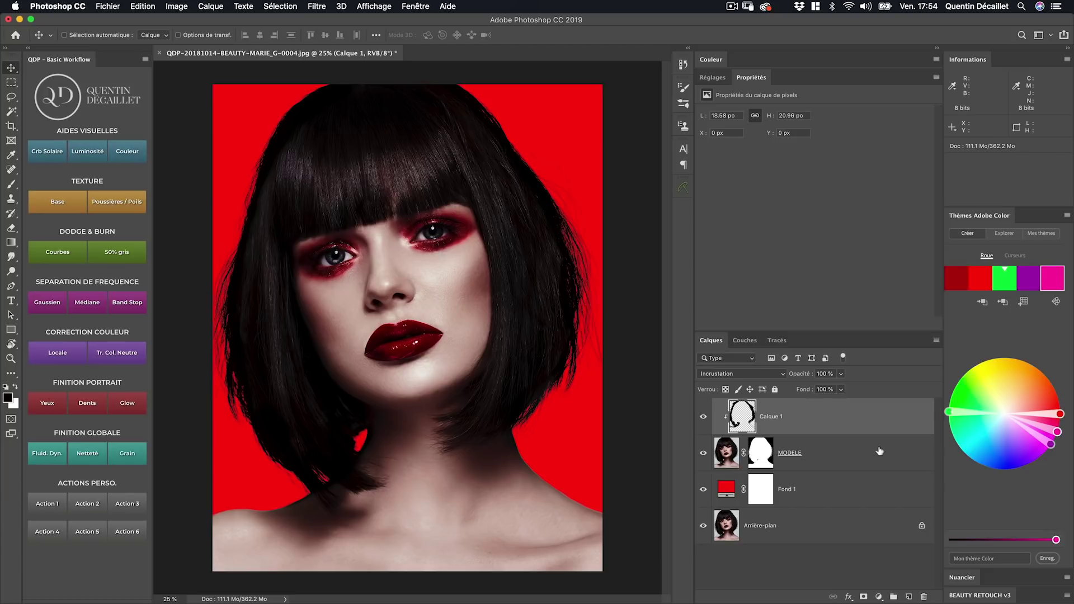
# Lower the opacity of Calque 1 to 72 %, keeping the Incrustation blend mode.
pyautogui.click(840, 374)
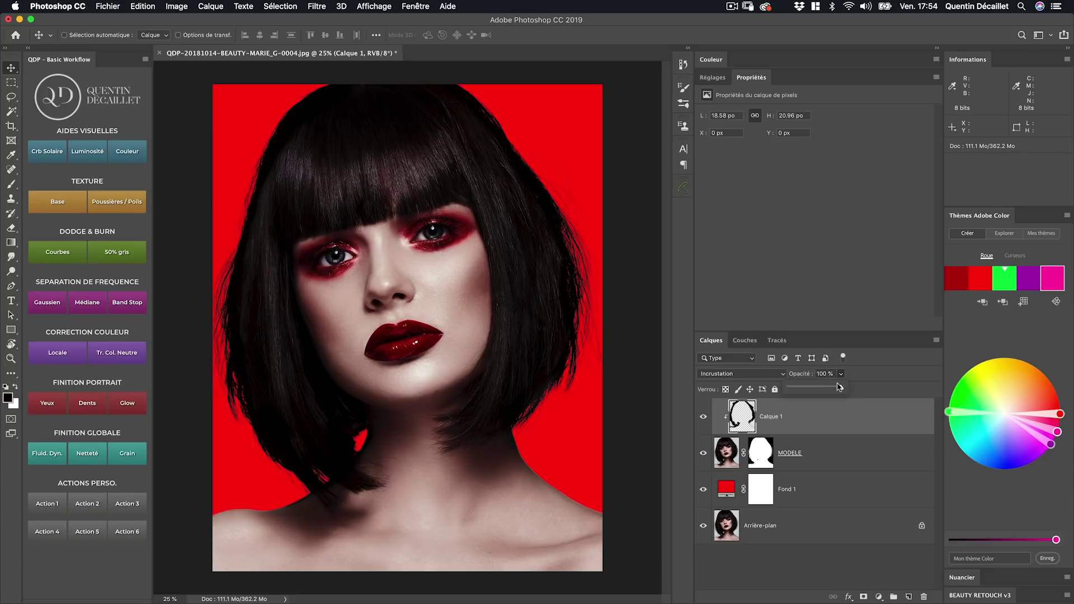
pyautogui.click(758, 376)
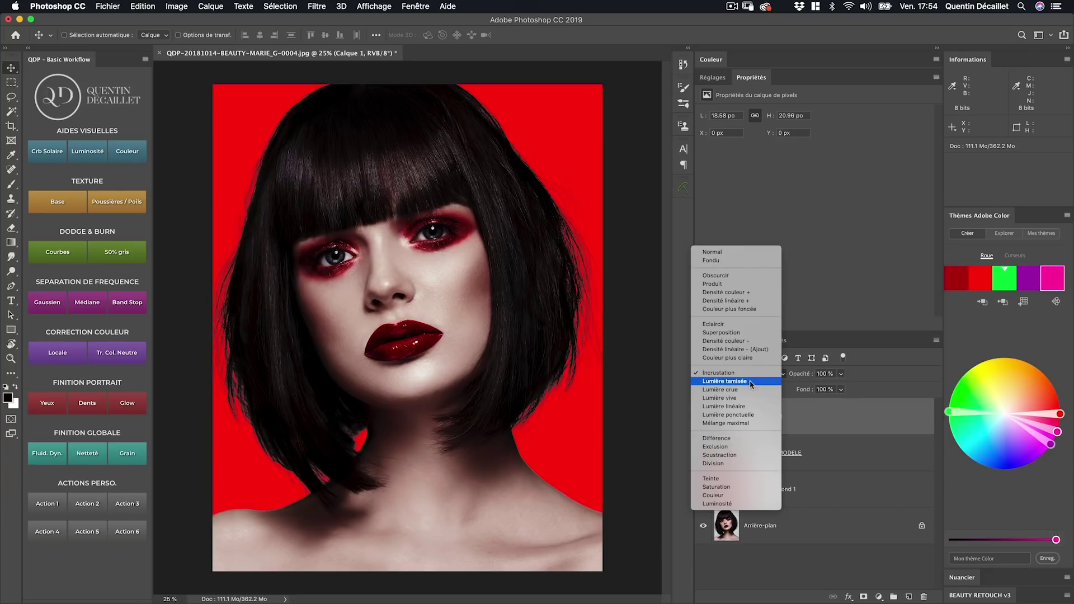
pyautogui.click(808, 379)
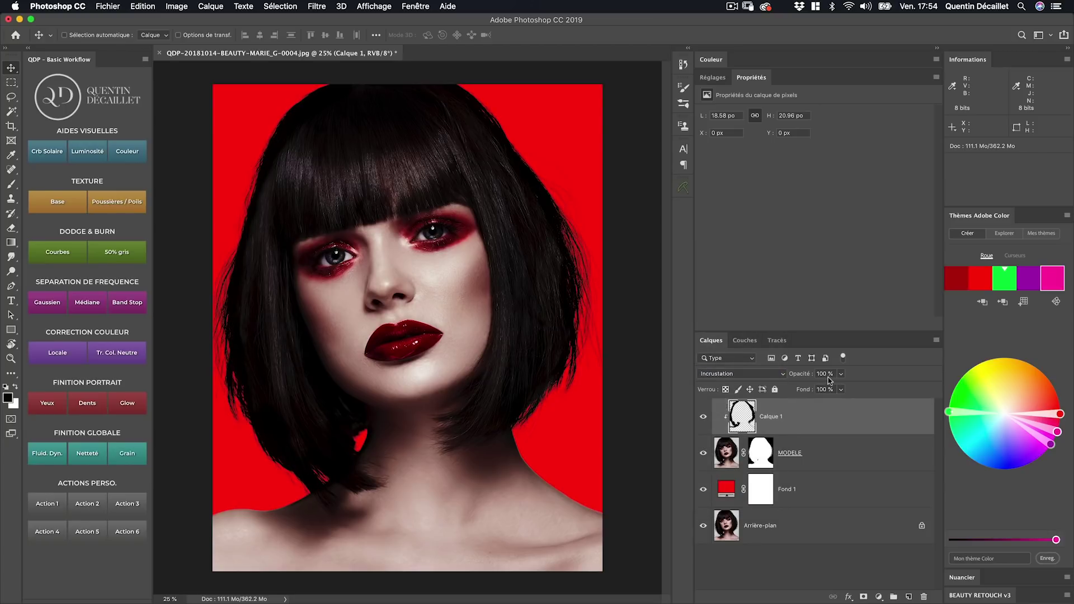
pyautogui.click(841, 374)
pyautogui.click(815, 388)
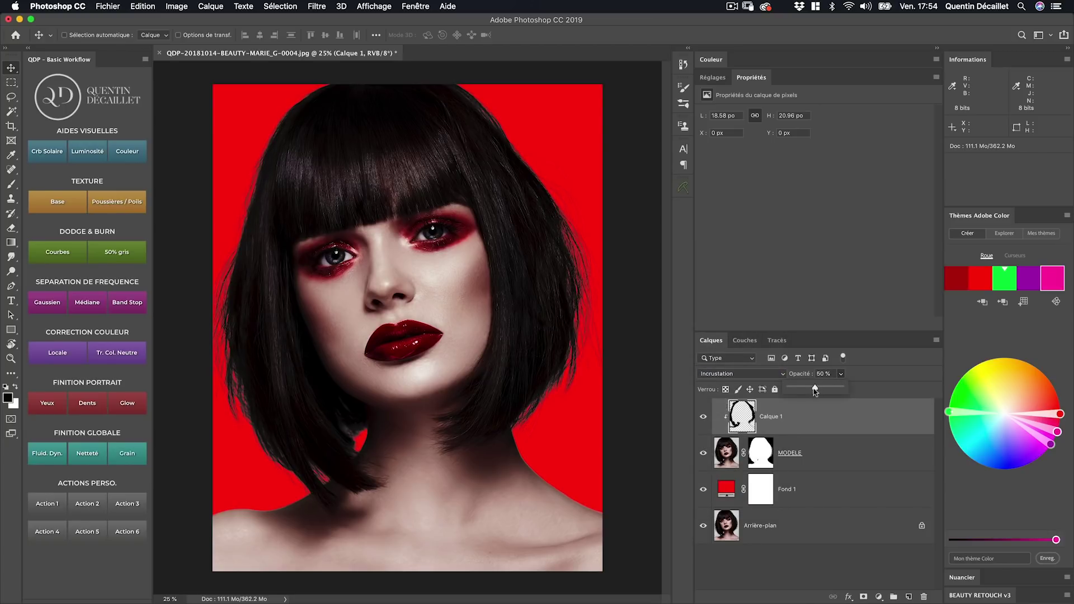
pyautogui.moveTo(808, 390); pyautogui.dragTo(828, 390)
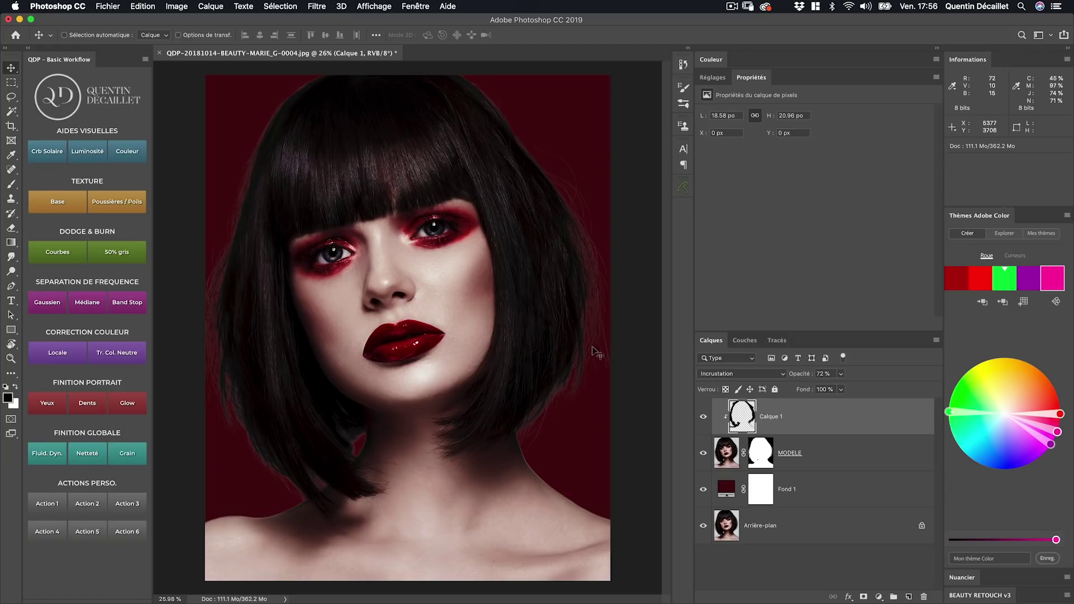
# Set the opacity of Calque 1 to 100 % and its blend mode to Lumière vive.
pyautogui.moveTo(797, 377); pyautogui.dragTo(885, 371)
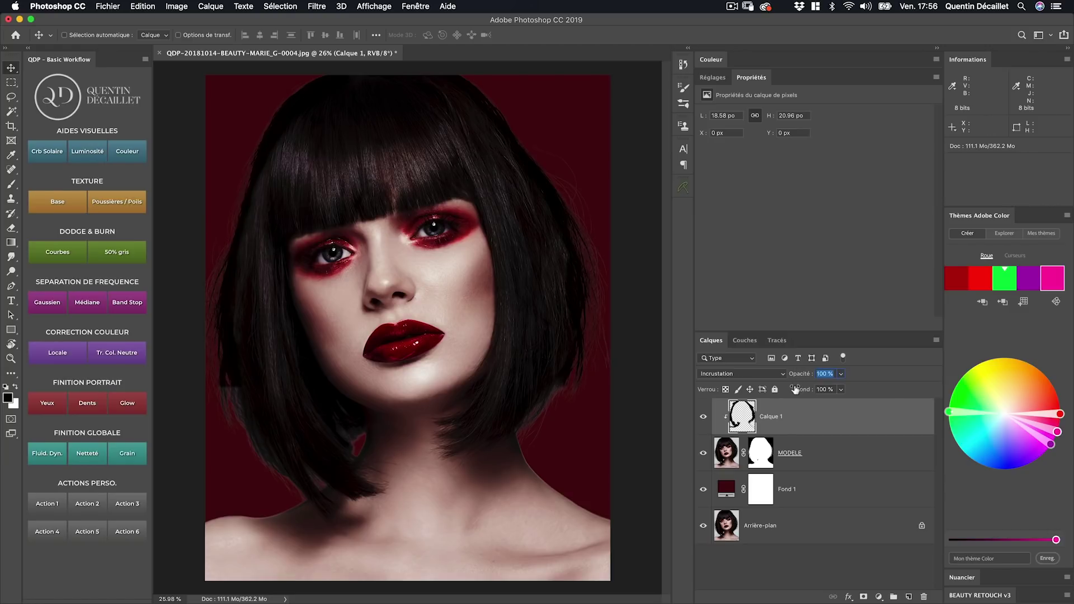
pyautogui.click(782, 376)
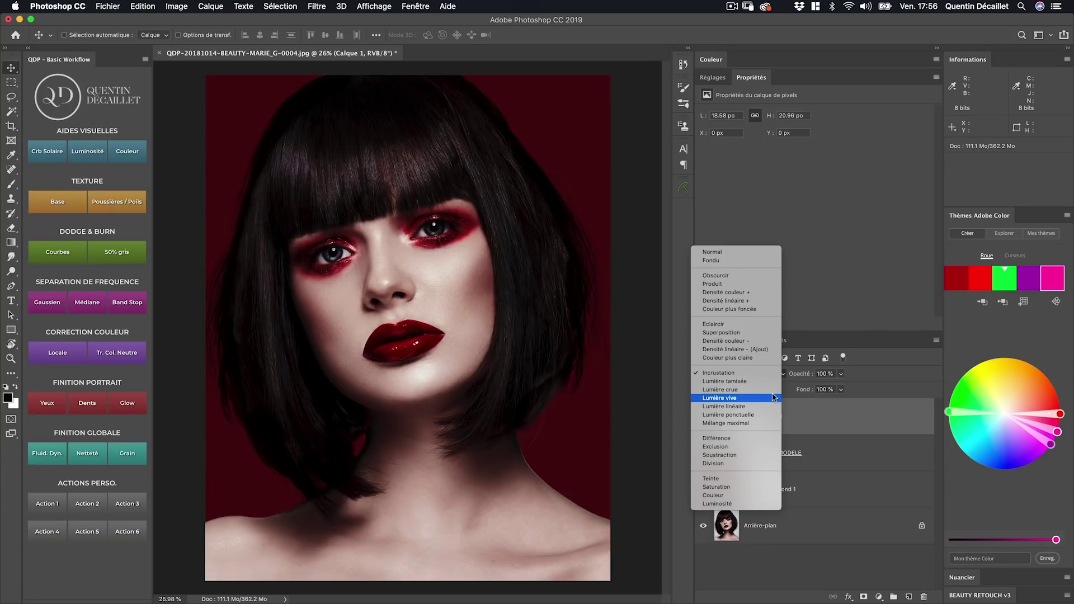
pyautogui.click(773, 398)
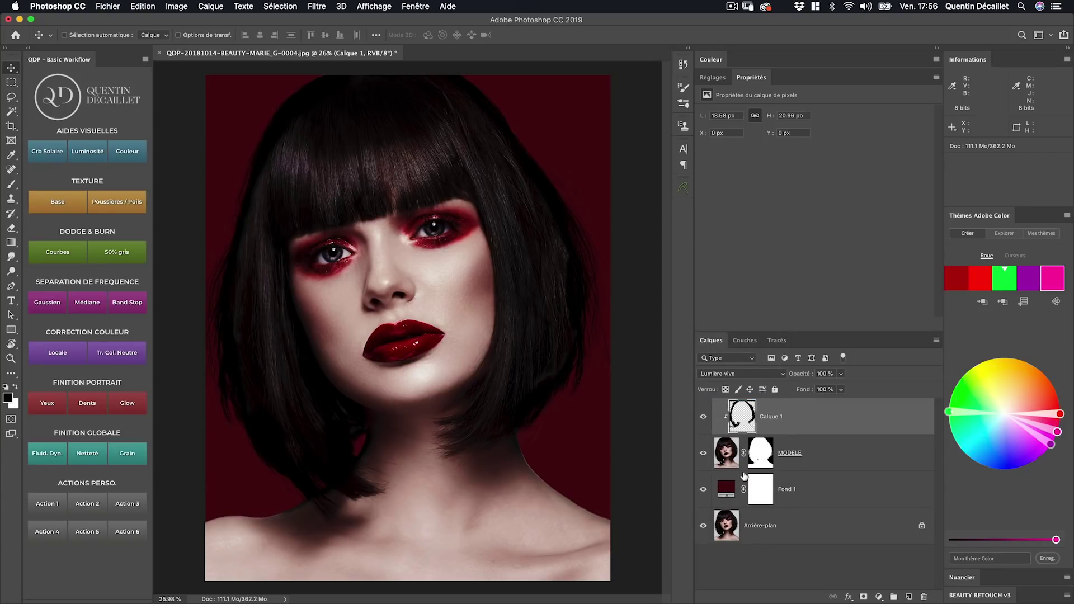
# Set the fill (Fond) of Calque 1 to 71 %, leaving its opacity at 100 %.
pyautogui.click(842, 374)
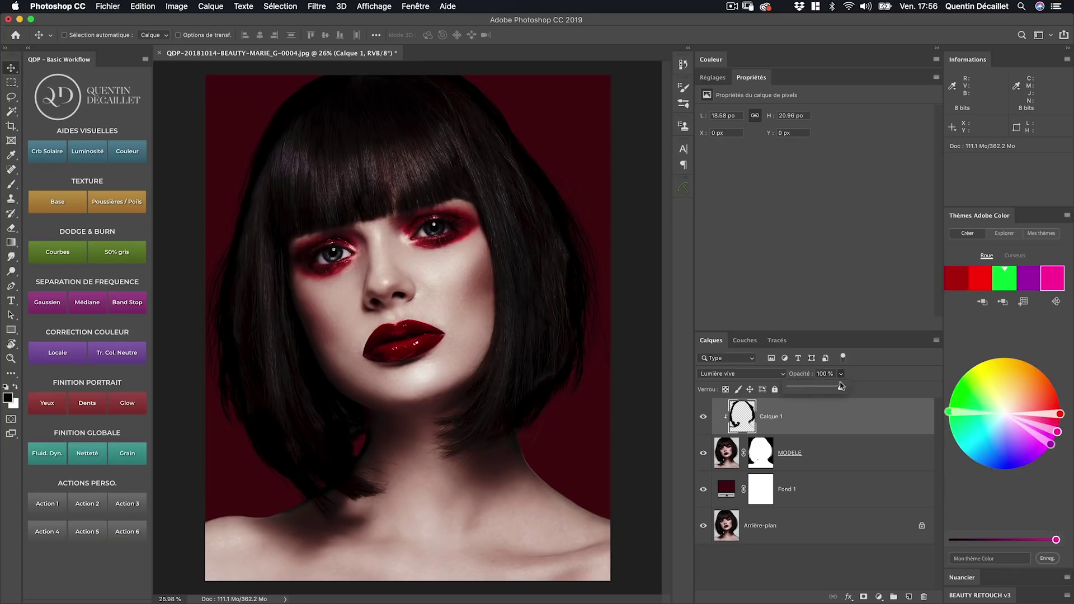
pyautogui.moveTo(839, 389); pyautogui.dragTo(843, 395)
pyautogui.click(842, 390)
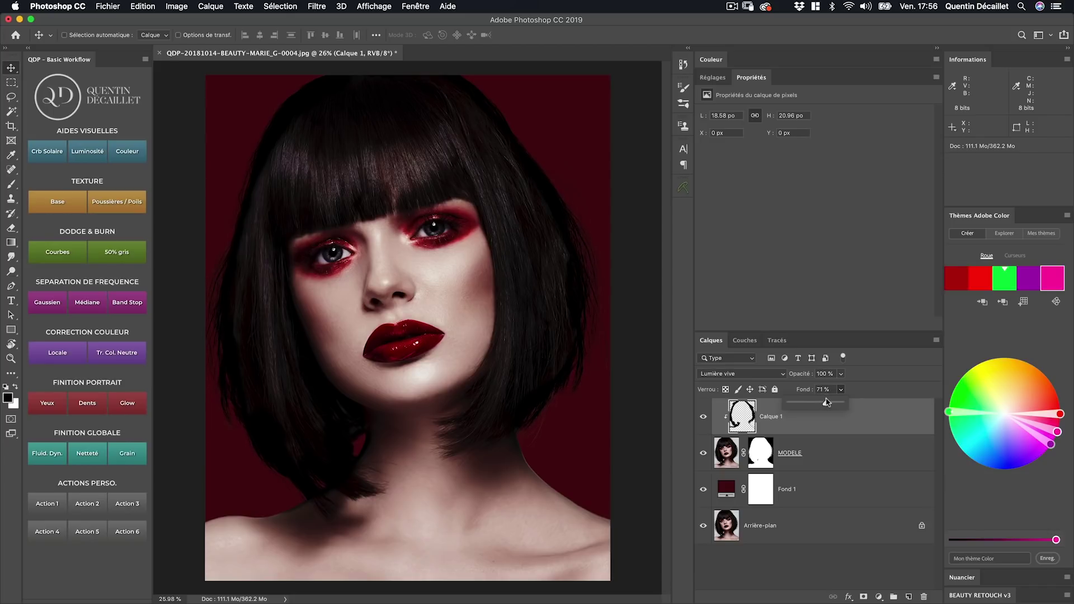
pyautogui.click(867, 437)
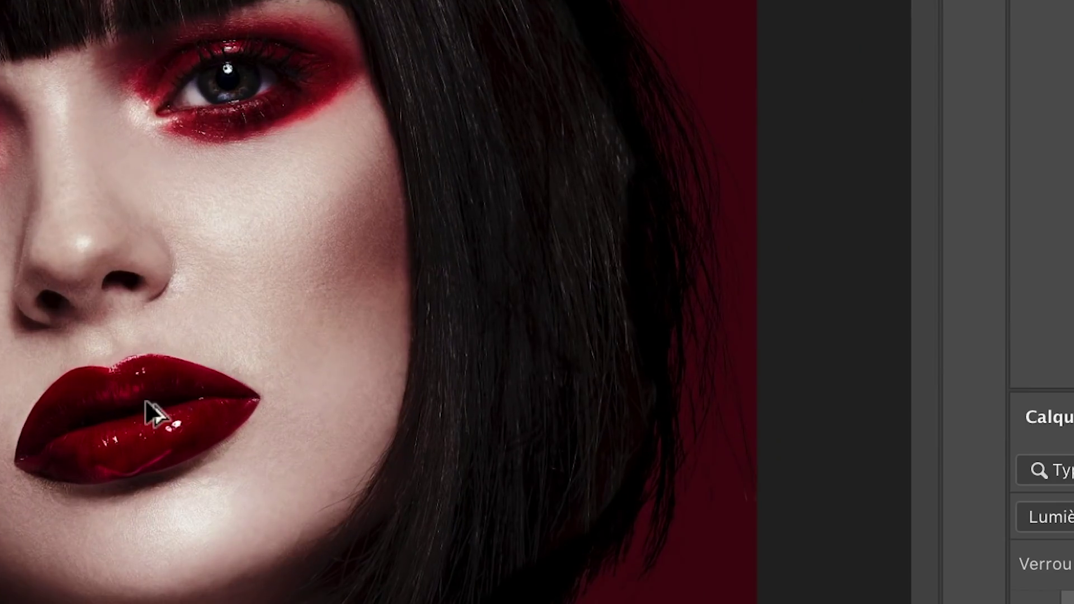
pyautogui.scroll(-3, 380, 325)
pyautogui.scroll(-1, 61, 384)
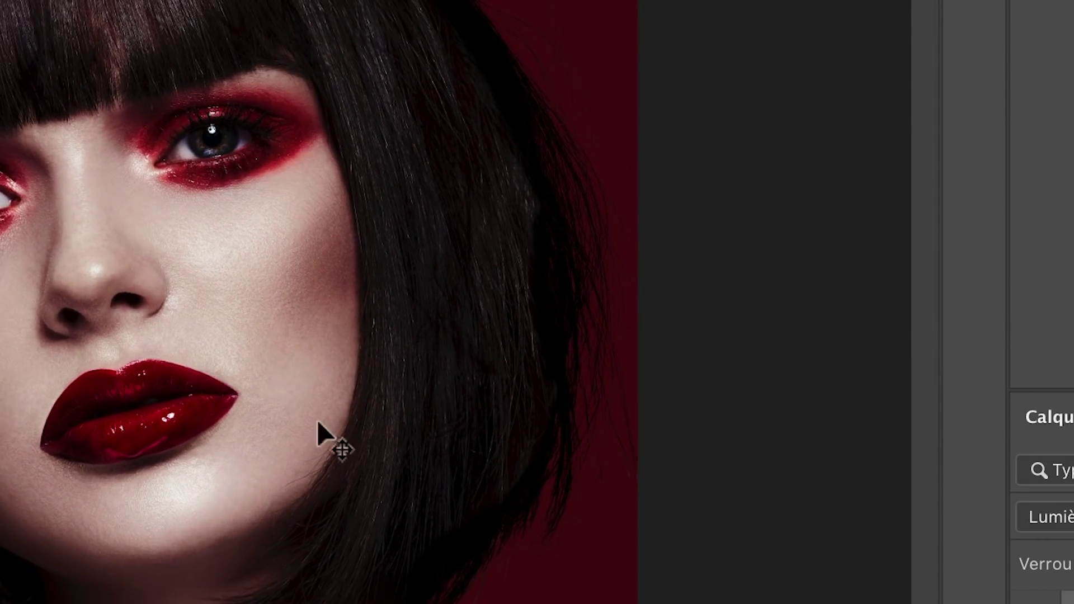
pyautogui.hotkey('shift', 'alt', 'n')
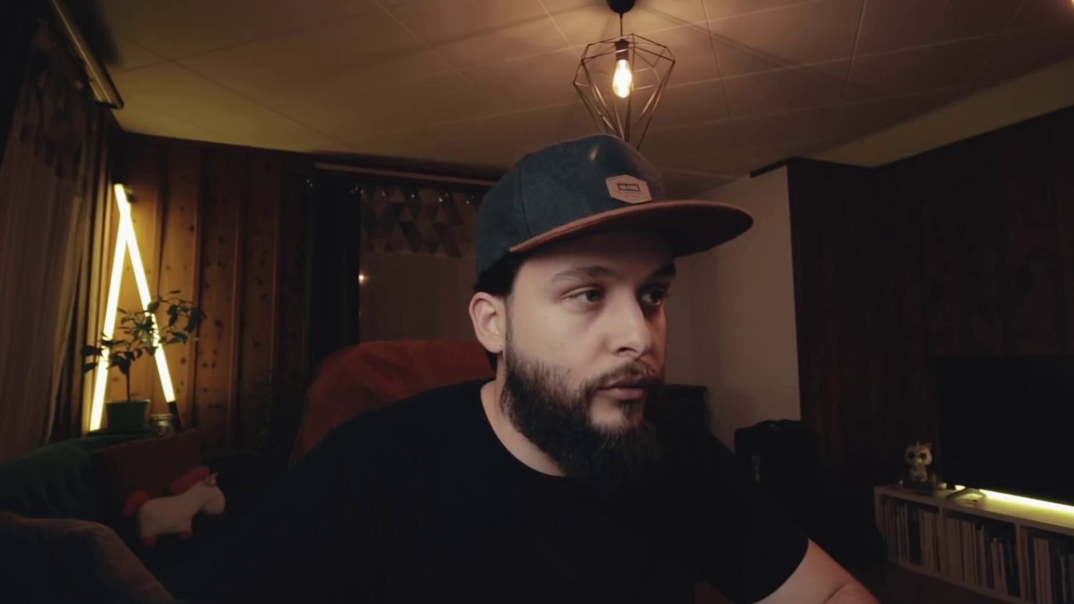